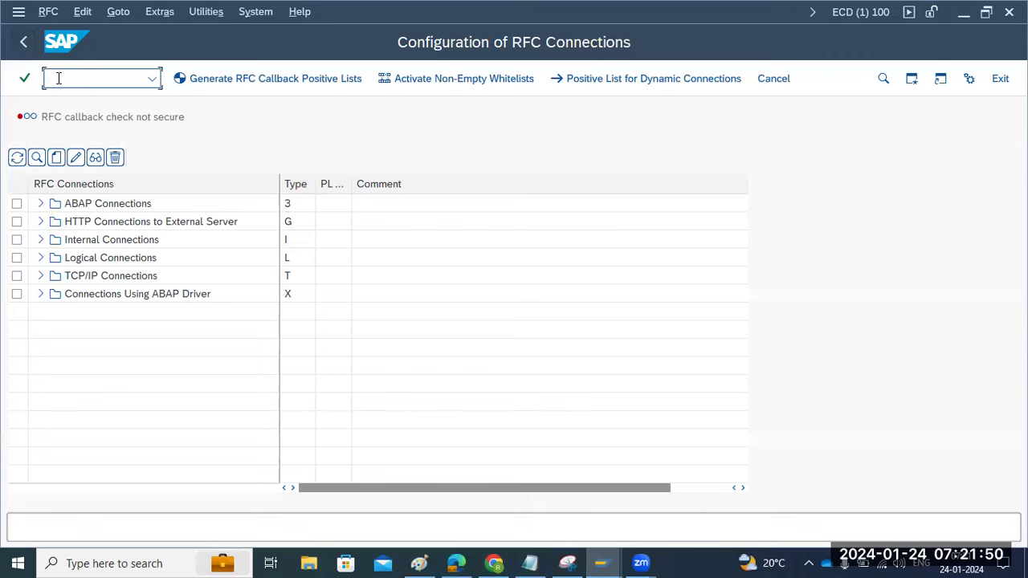
Step: Open transaction SM58 and run the transactional RFC selection with the display period and user name filters cleared
type("nsm58")
key("Return")
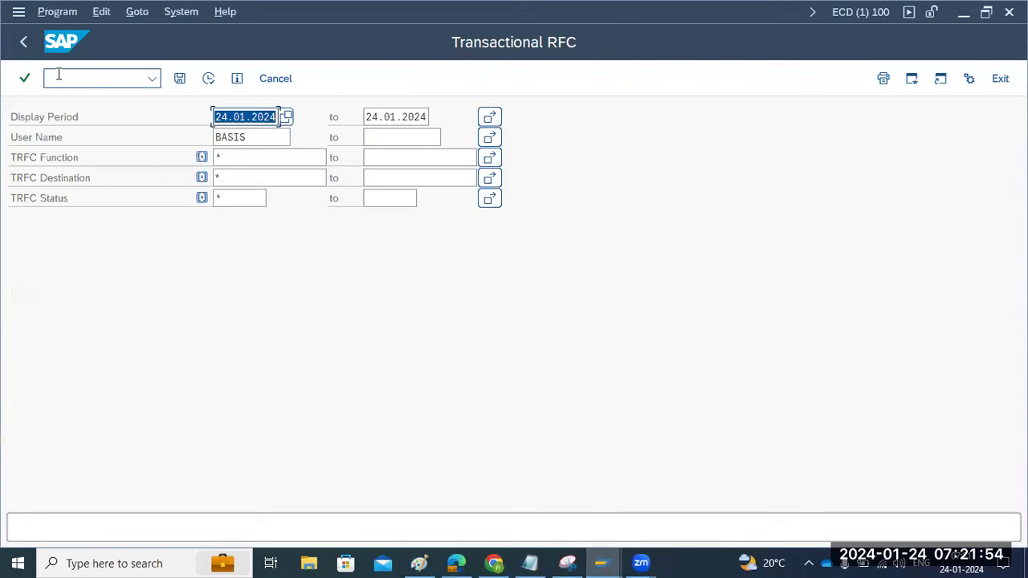
key("Delete")
key("Tab")
key("Delete")
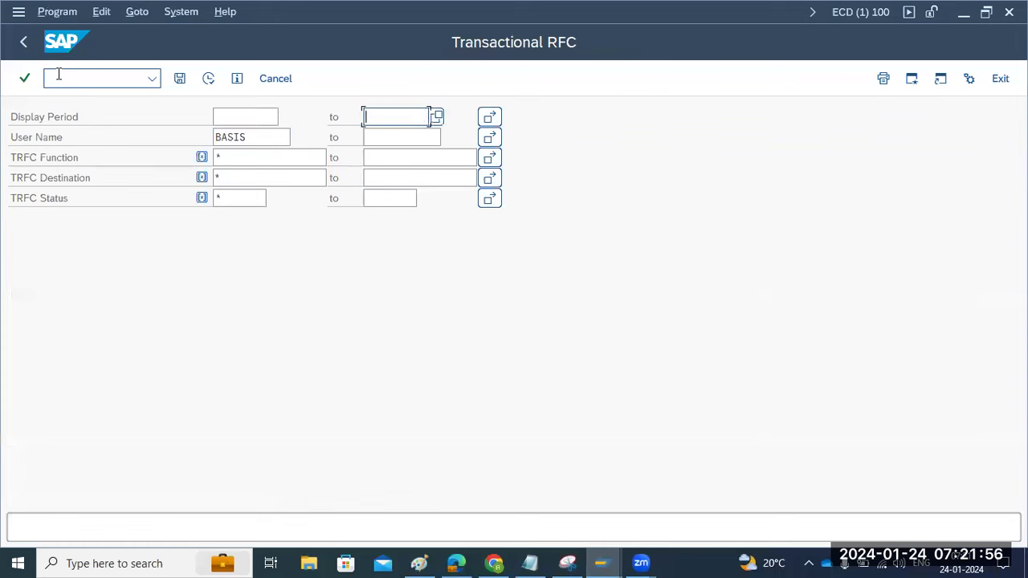
left_click(255, 137)
double_click(256, 138)
key("Delete")
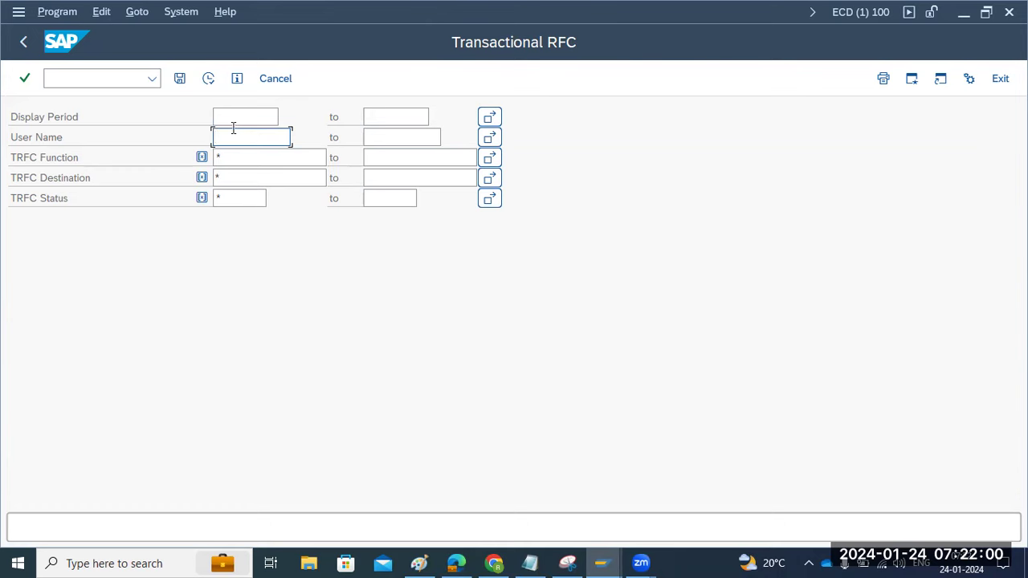
left_click(208, 79)
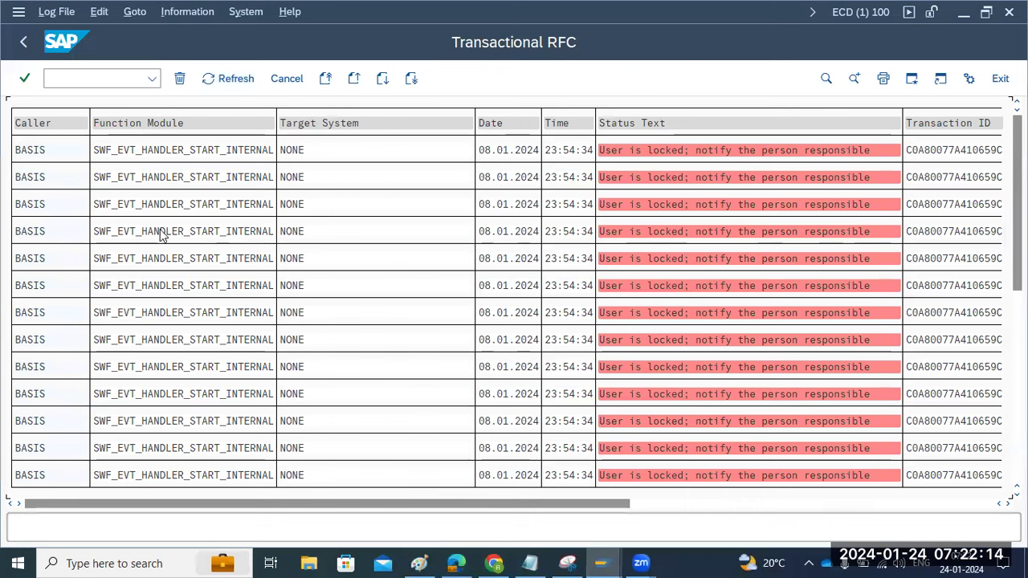
Step: Examine the listed RFC calls across all columns, including their transaction IDs, host, program and status text
left_click(827, 503)
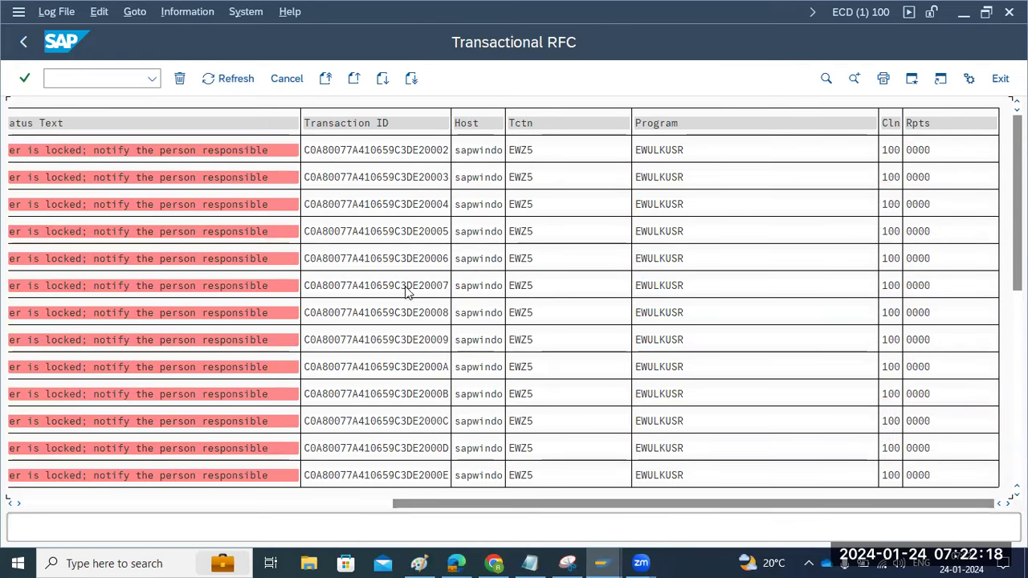
left_click(333, 151)
left_click(351, 178)
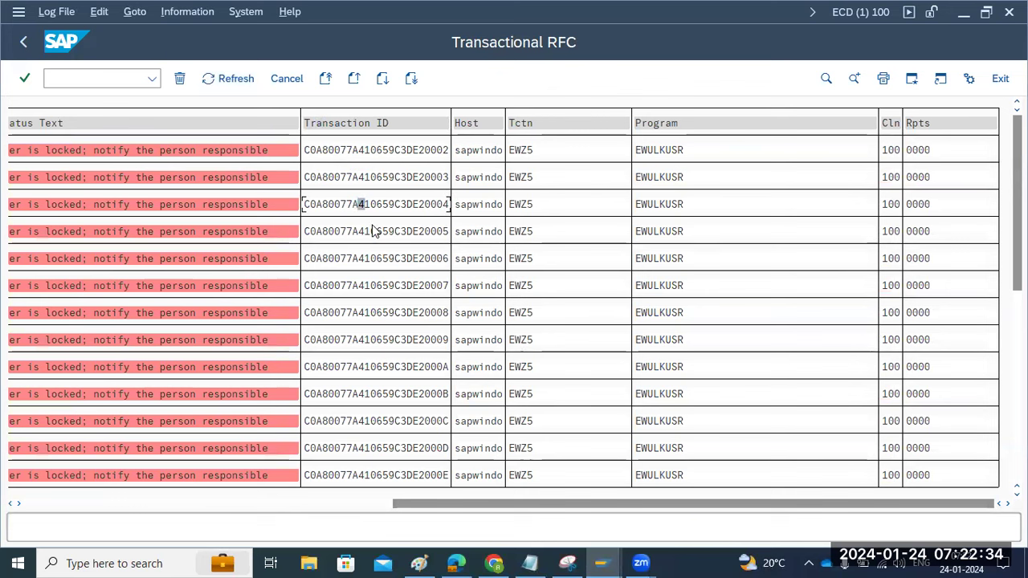
left_click(381, 259)
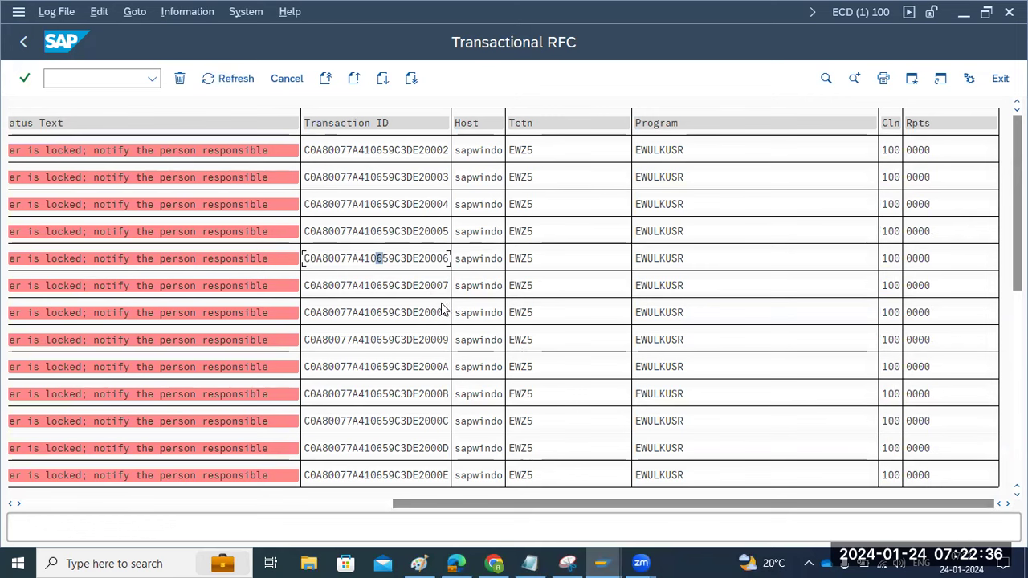
scroll(431, 338, "down", 3)
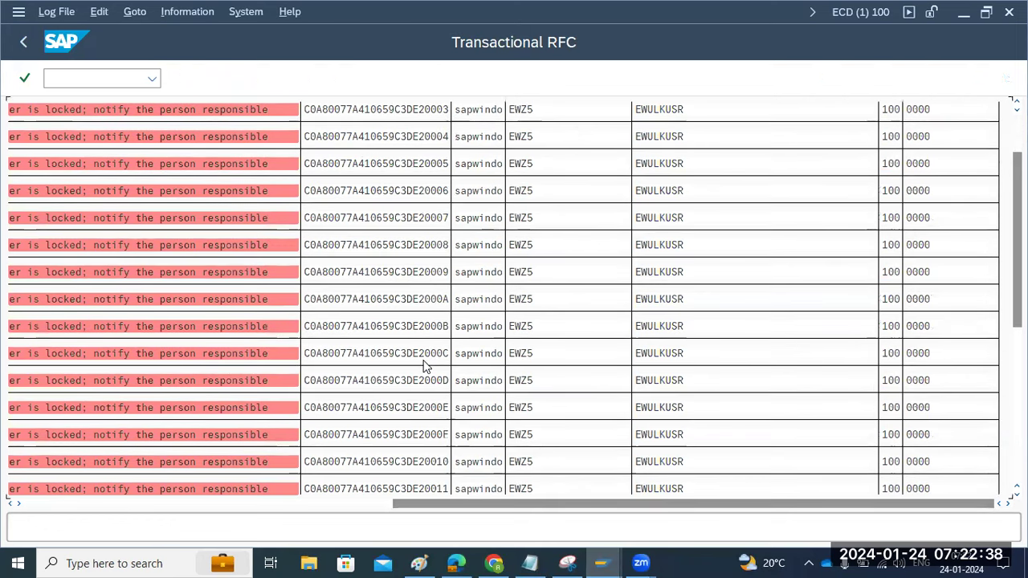
scroll(426, 366, "down", 6)
scroll(426, 366, "up", 4)
scroll(425, 368, "up", 4)
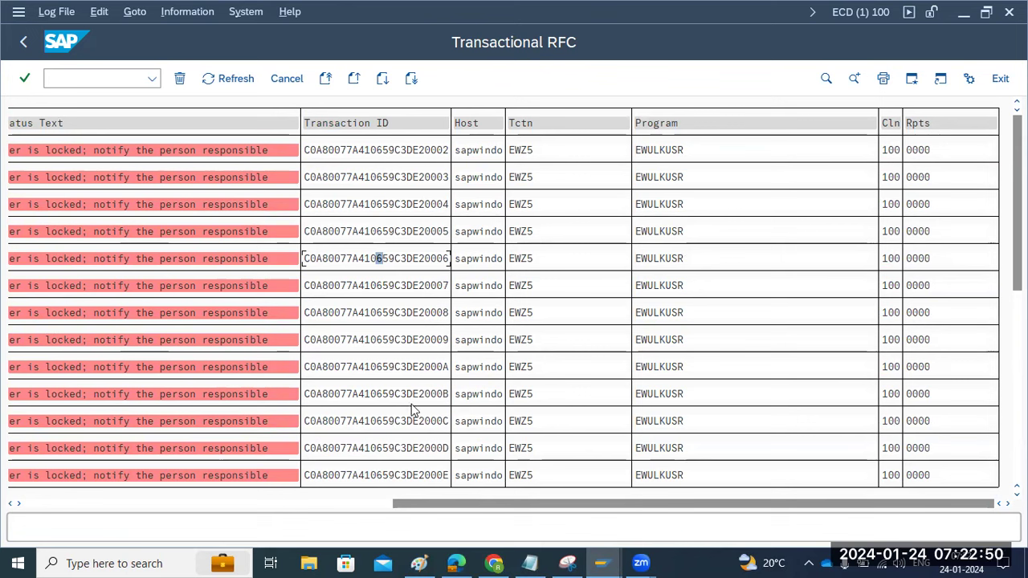
left_click(213, 505)
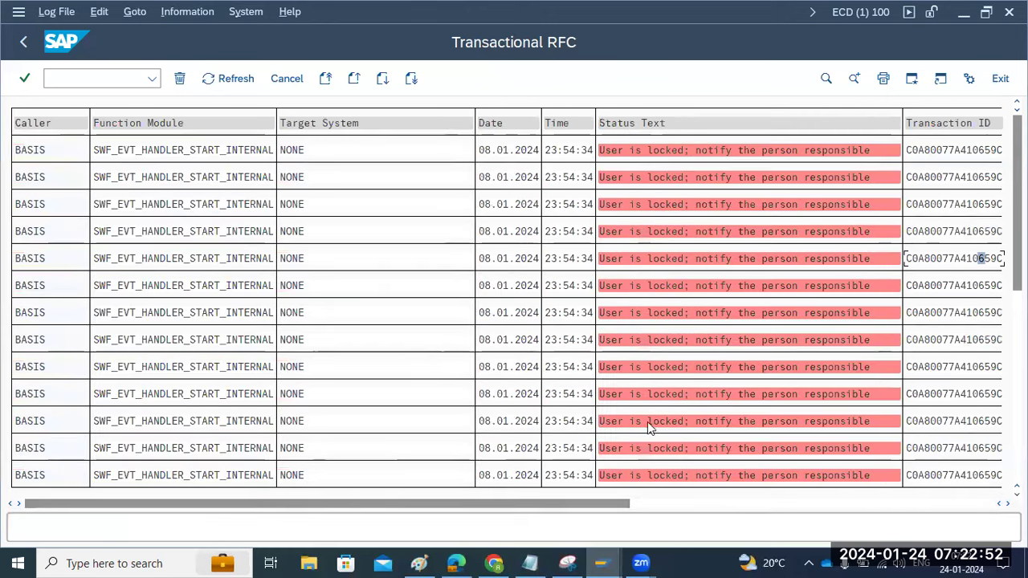
scroll(685, 437, "down", 2)
scroll(685, 440, "up", 3)
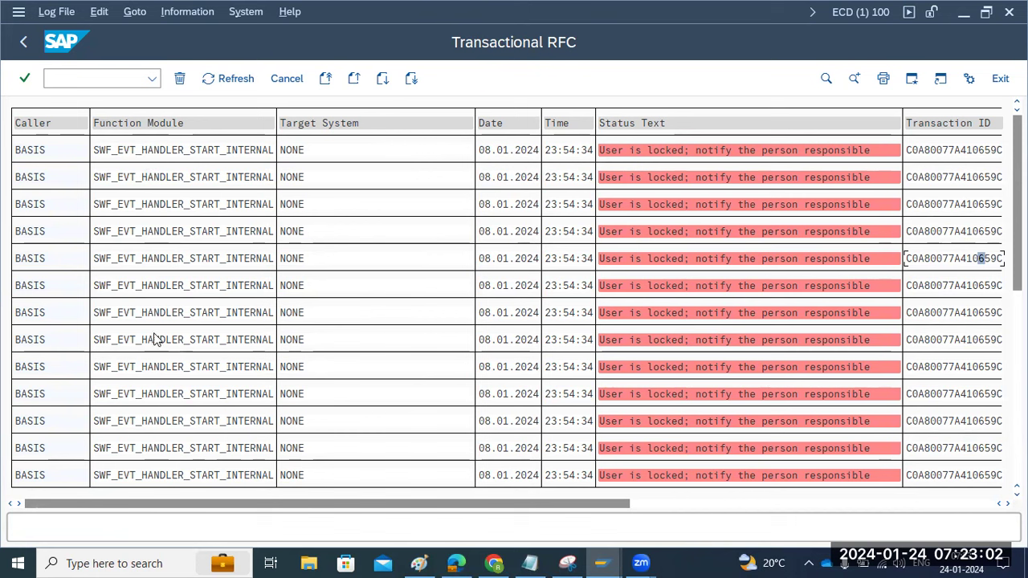
Step: Run a connection test on the first entry's target system NONE and return to the transactional RFC list
left_click(290, 154)
double_click(292, 152)
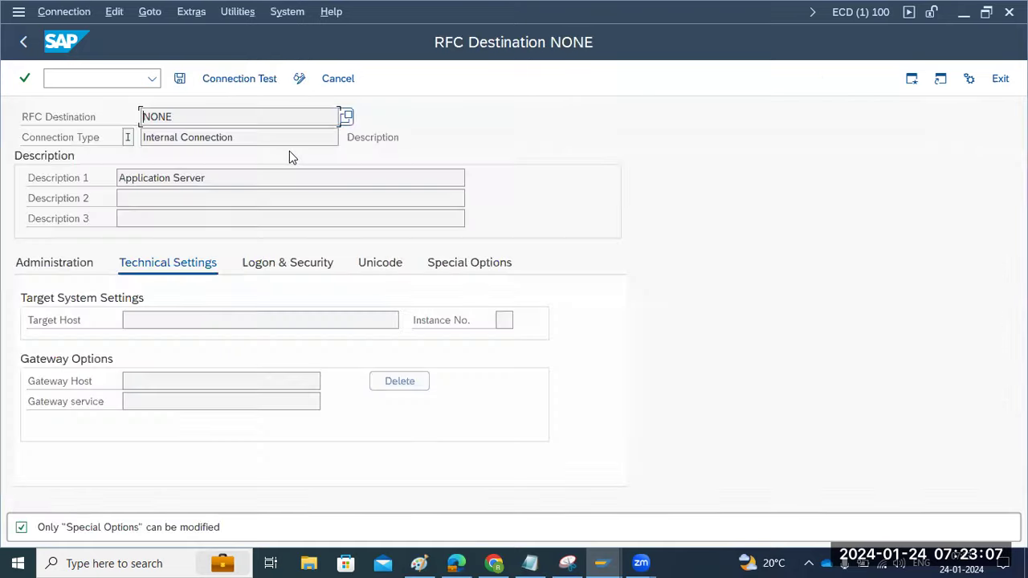
left_click(228, 78)
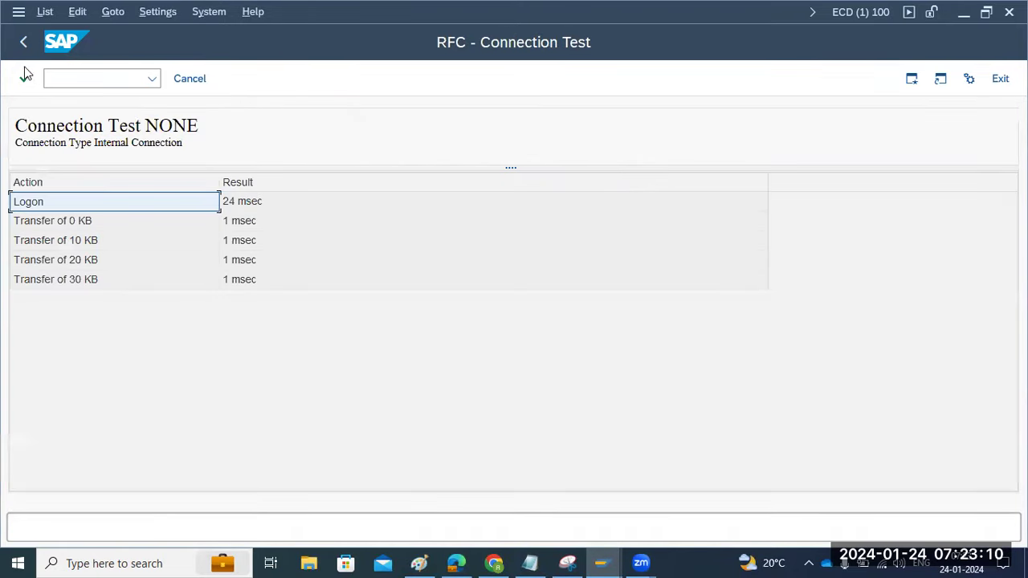
left_click(23, 44)
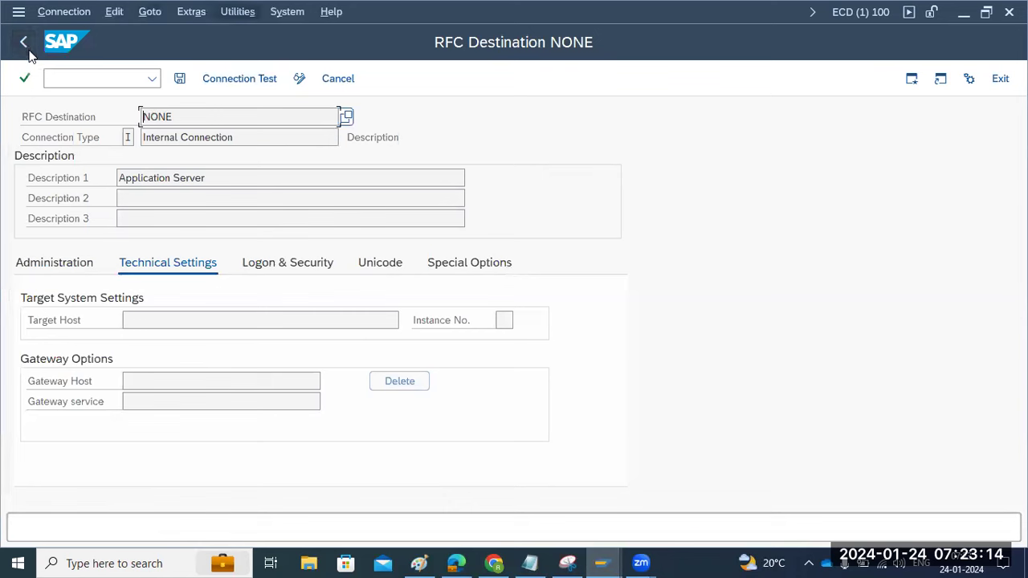
key("Down")
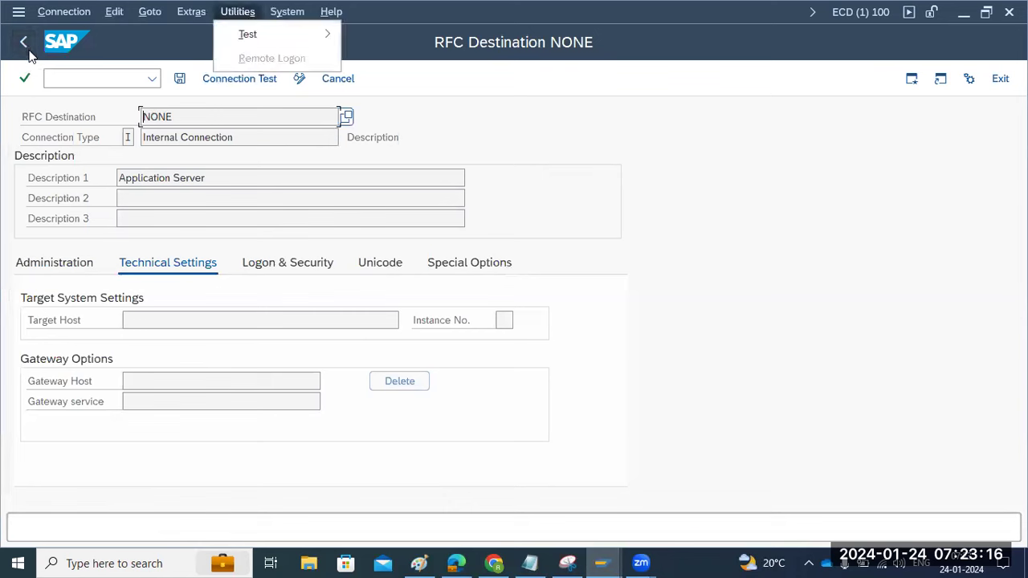
key("Left")
left_click(26, 46)
left_click(24, 45)
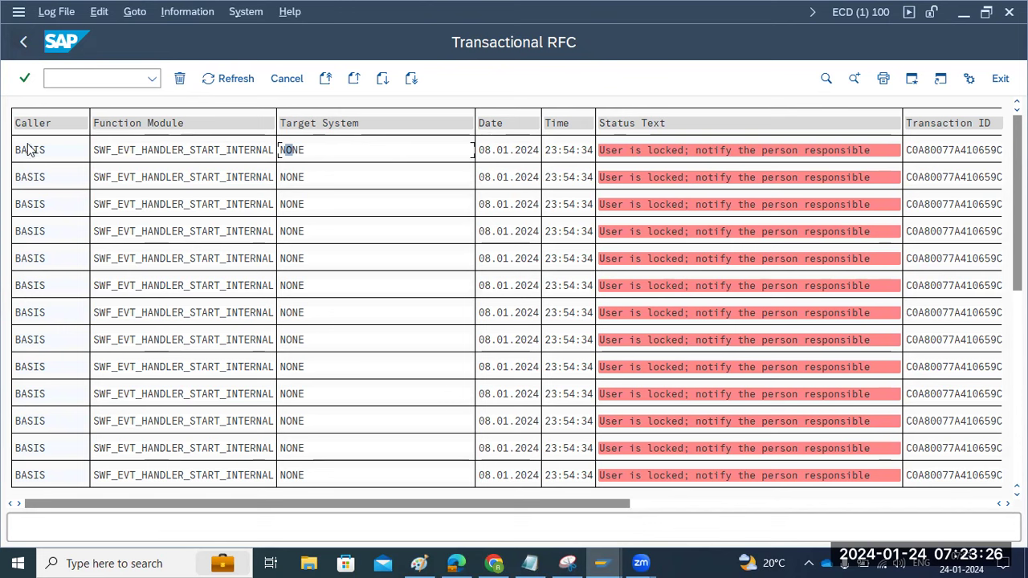
Step: Compare the status texts and transaction IDs of the entries throughout the transactional RFC list
scroll(420, 254, "down", 5)
scroll(420, 259, "down", 5)
scroll(420, 259, "down", 3)
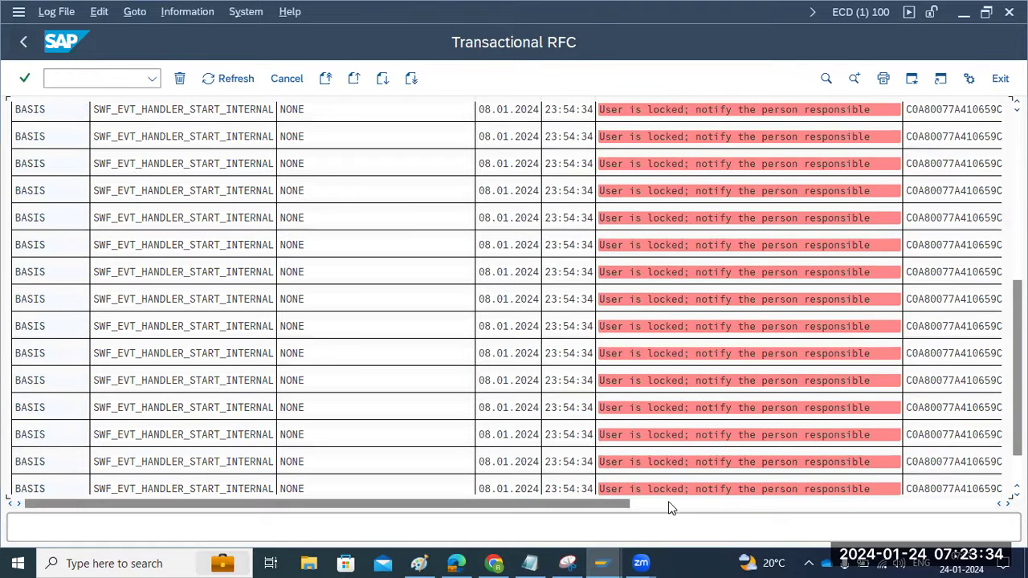
left_click(672, 505)
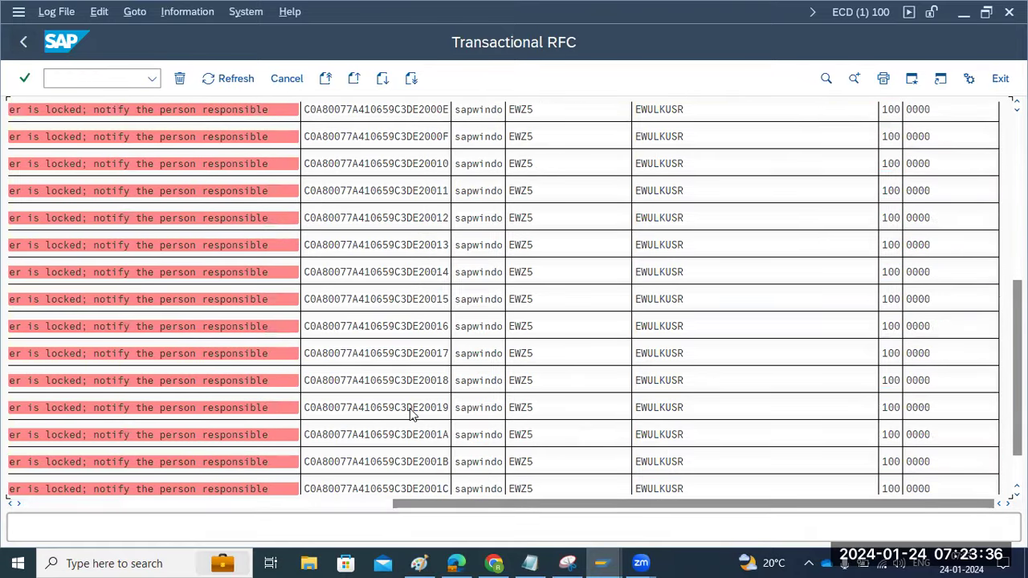
scroll(401, 185, "up", 2)
scroll(414, 197, "up", 1)
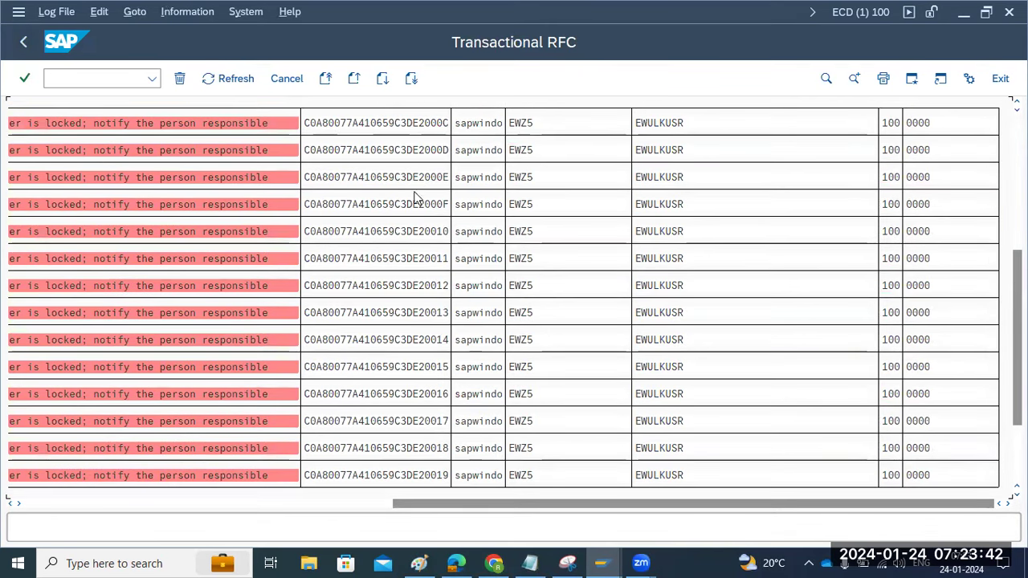
left_click(355, 511)
left_click_drag(356, 510, 430, 510)
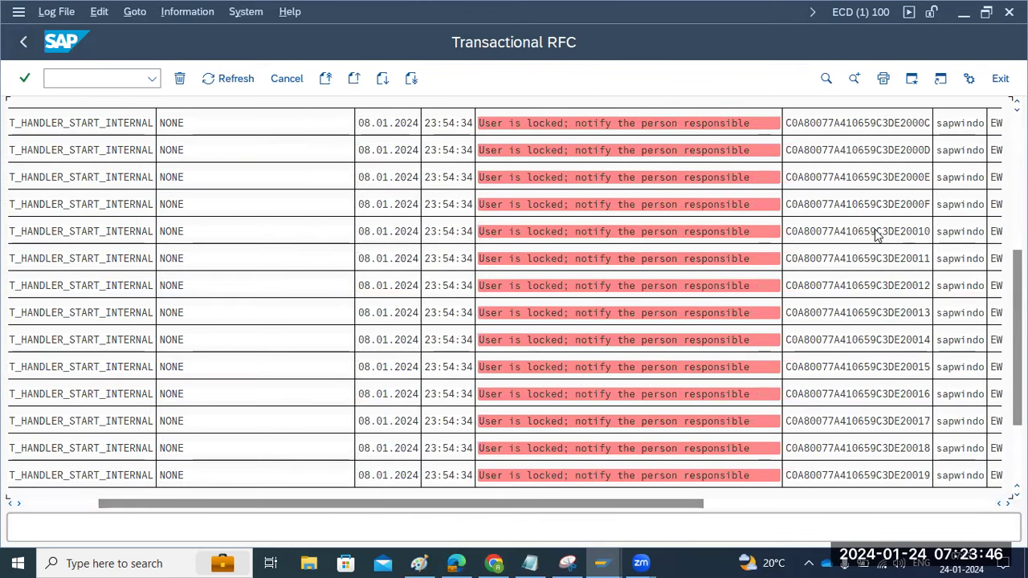
scroll(675, 304, "up", 5)
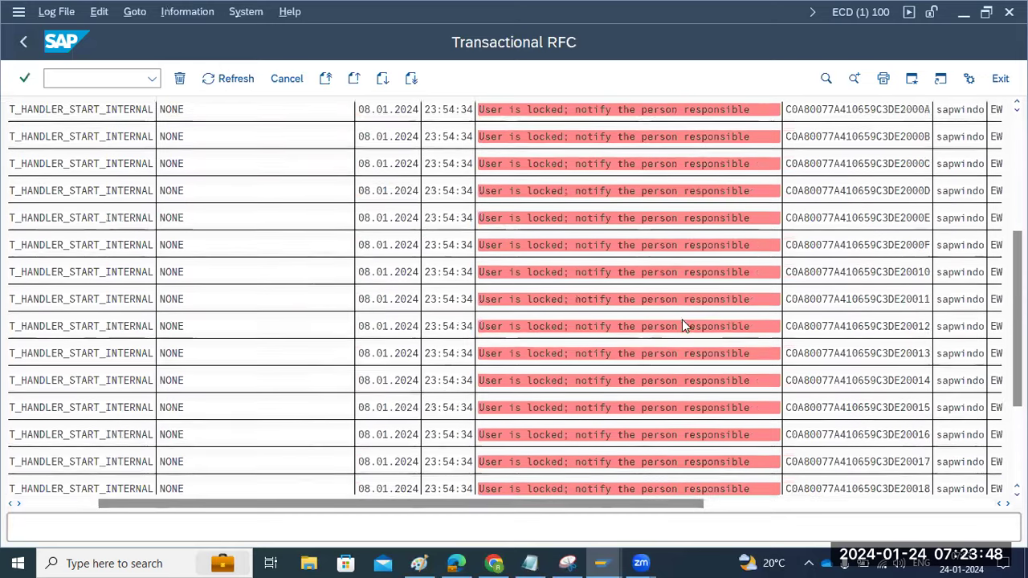
scroll(682, 342, "up", 4)
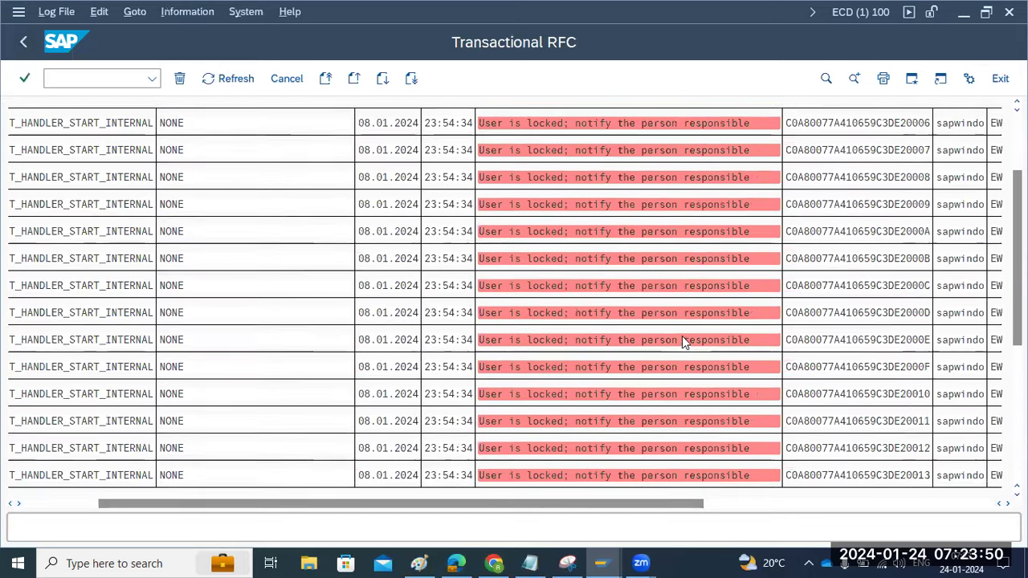
scroll(706, 238, "up", 1)
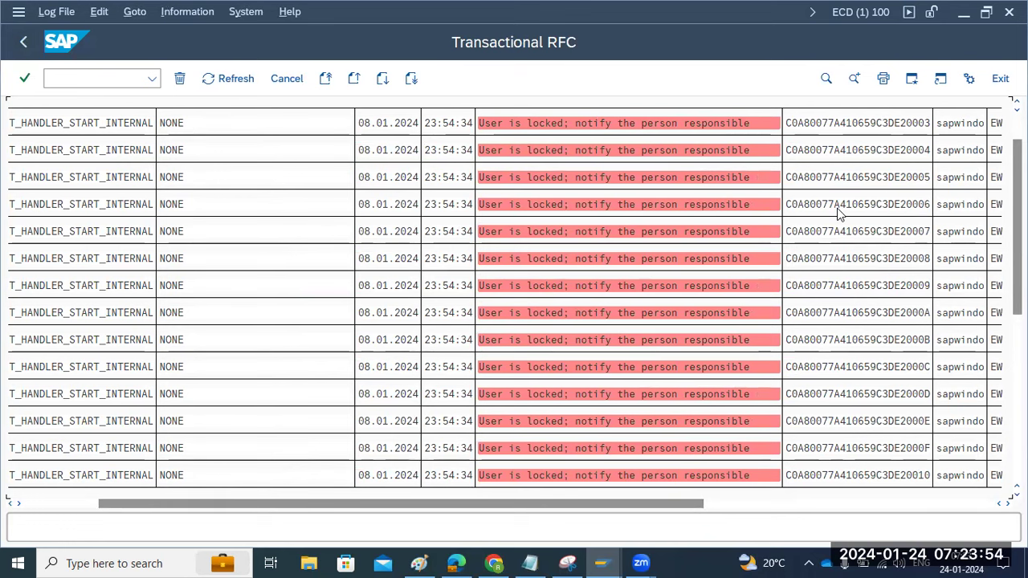
scroll(840, 214, "up", 2)
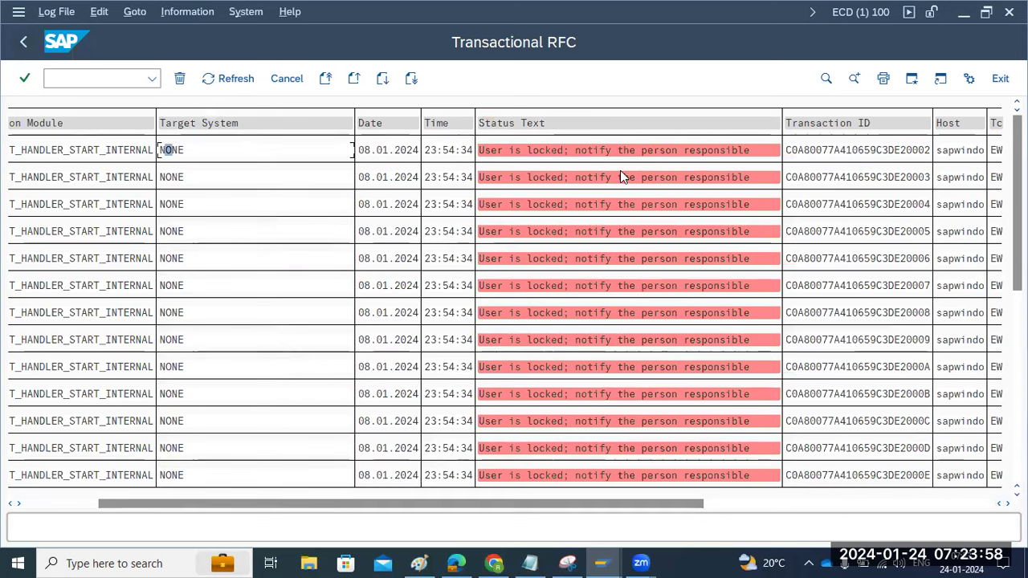
Step: Execute the LUW of the first entry in the transactional RFC list
left_click(78, 150)
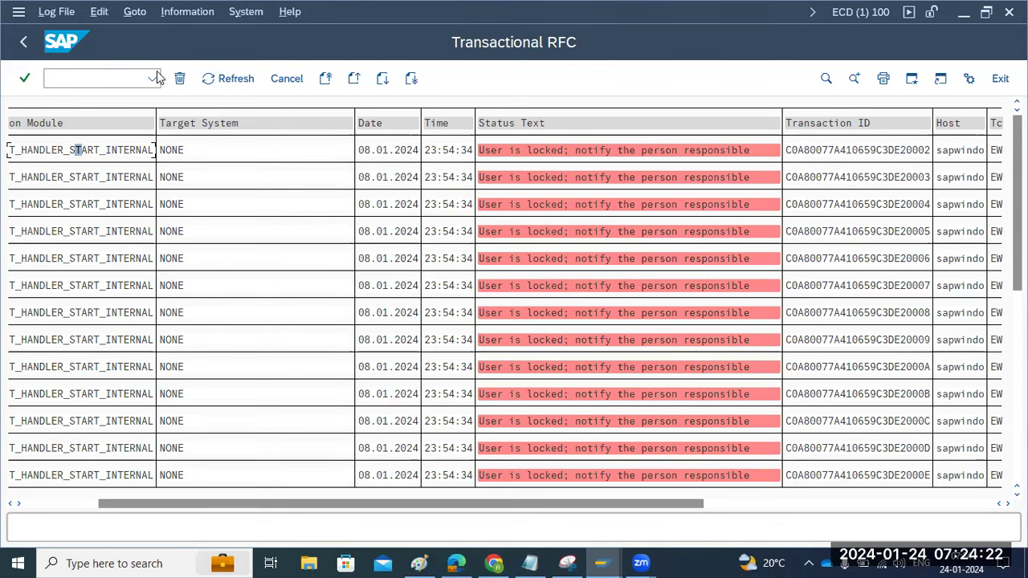
key("F10")
key("Down")
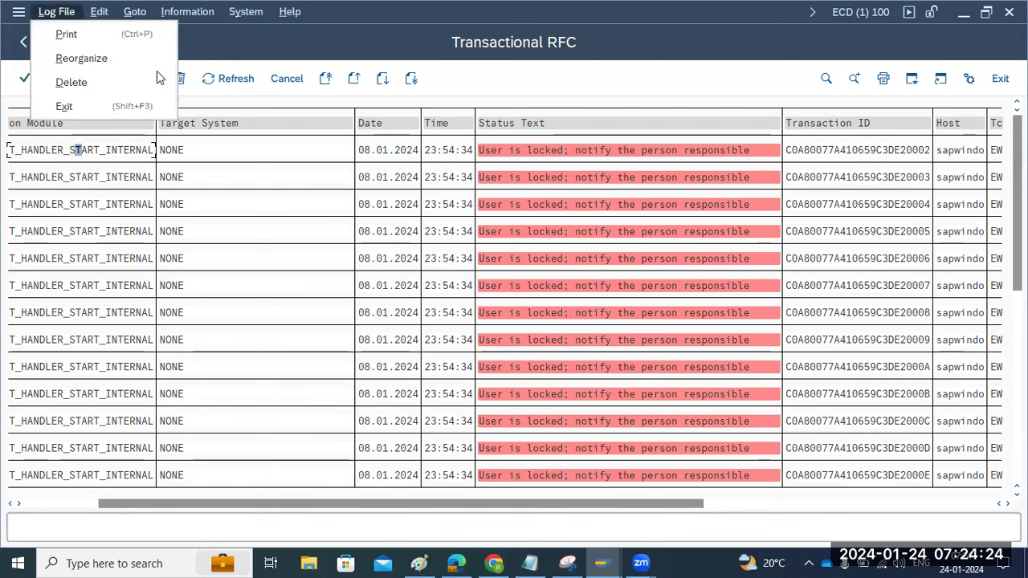
key("Right")
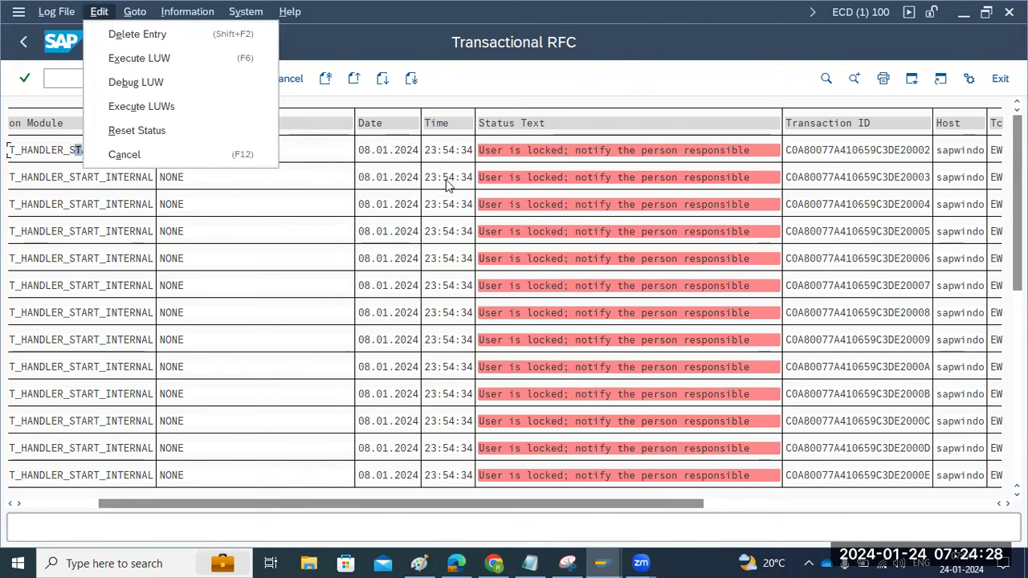
left_click(905, 158)
left_click_drag(905, 159, 923, 157)
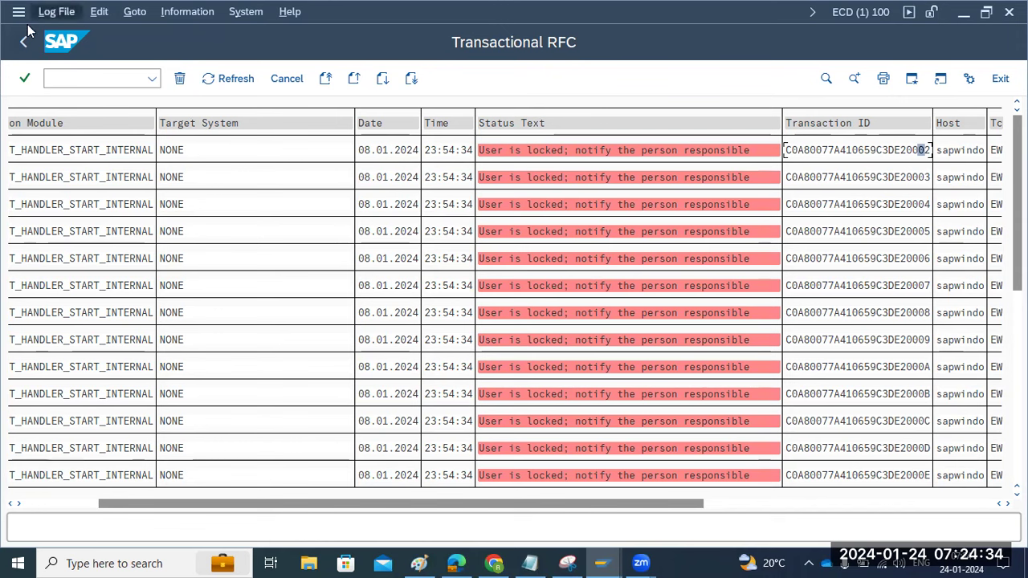
left_click(57, 11)
mouse_move(99, 11)
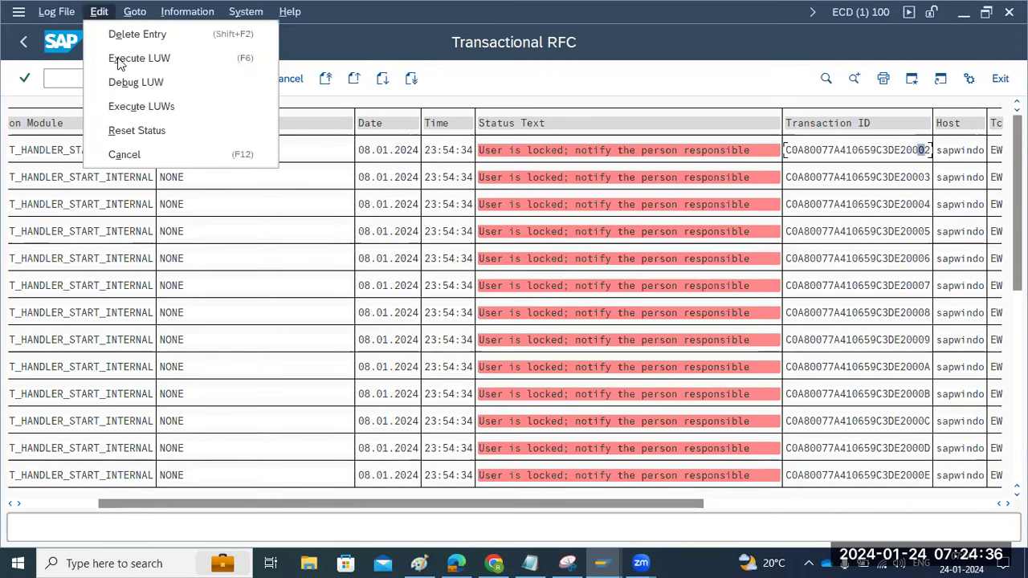
left_click(120, 57)
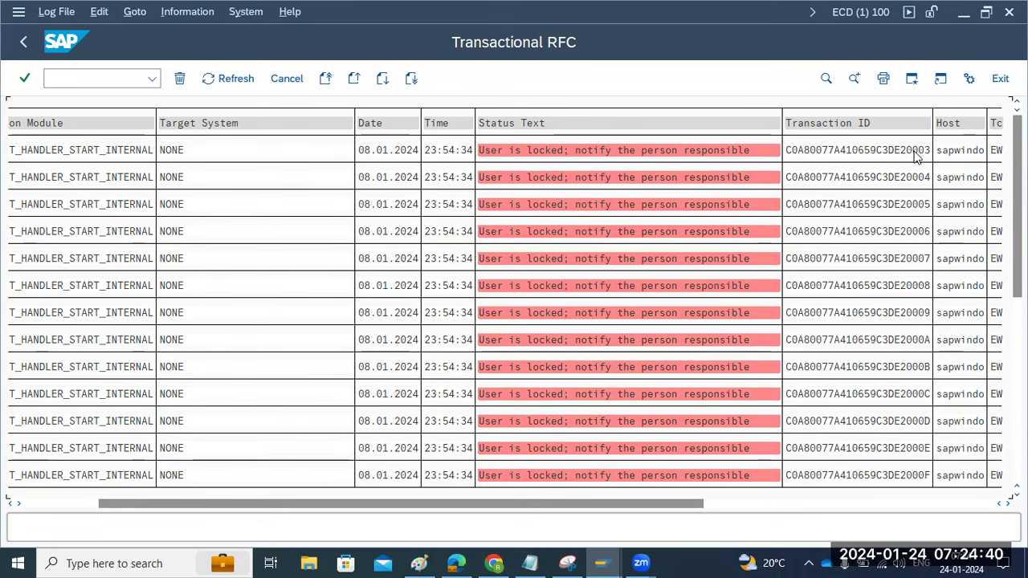
Step: Review the transaction IDs and status texts of the entries remaining in the list
scroll(916, 257, "down", 4)
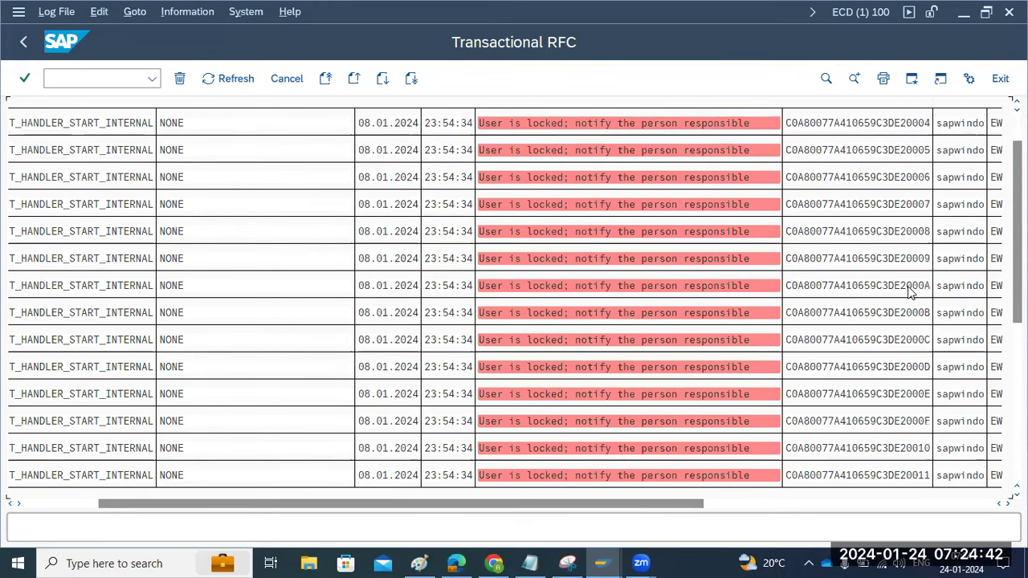
scroll(908, 309, "down", 3)
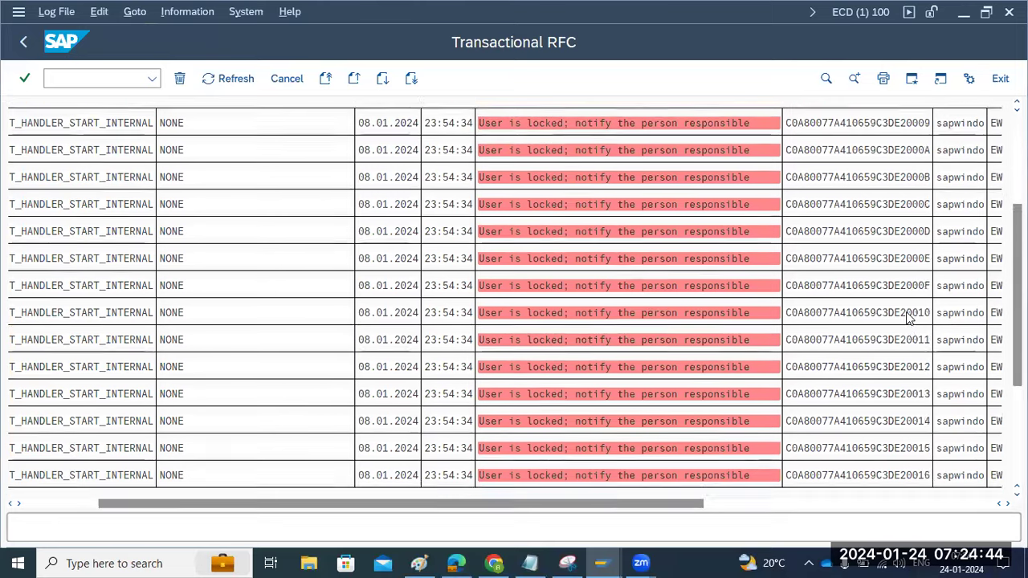
scroll(912, 319, "down", 4)
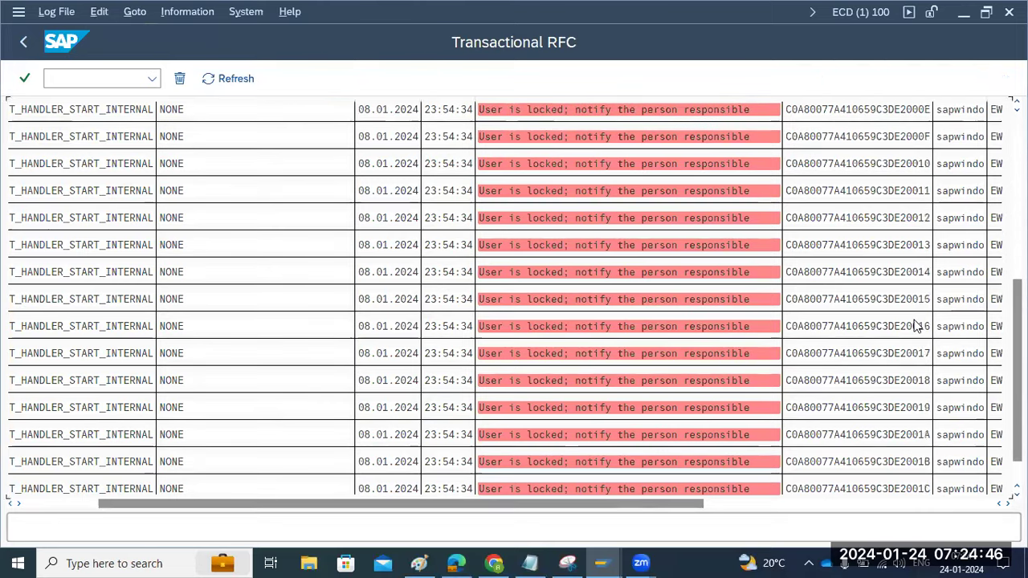
scroll(915, 323, "up", 3)
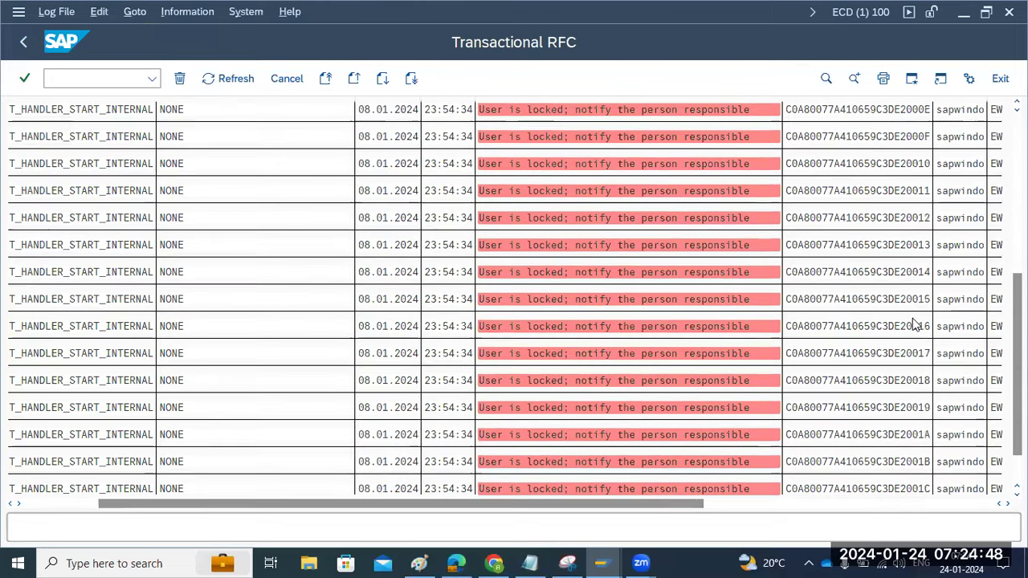
scroll(916, 337, "up", 4)
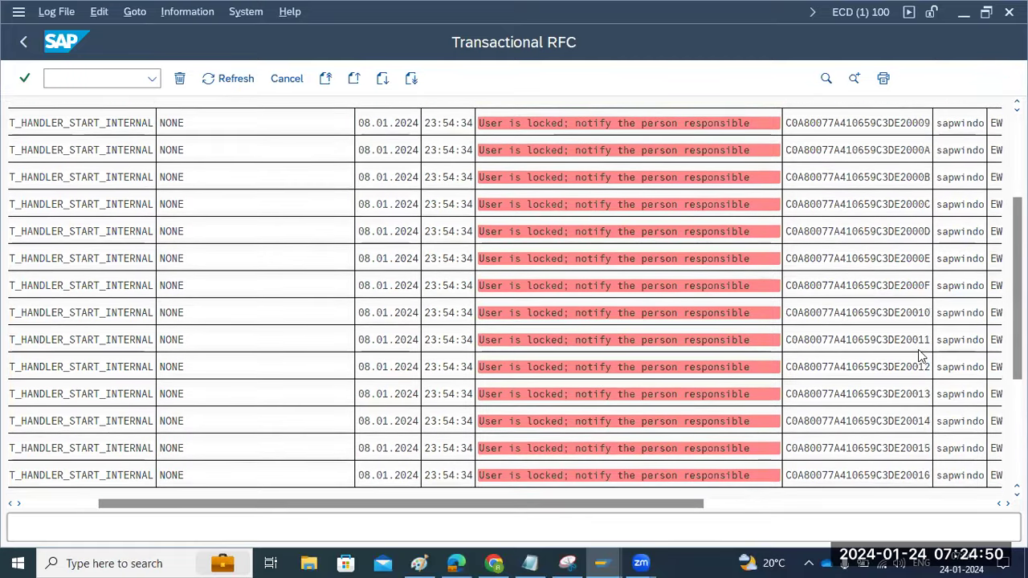
Step: Refresh the transactional RFC list and reset the LUW status of its first entry, confirming the reset
scroll(924, 356, "up", 3)
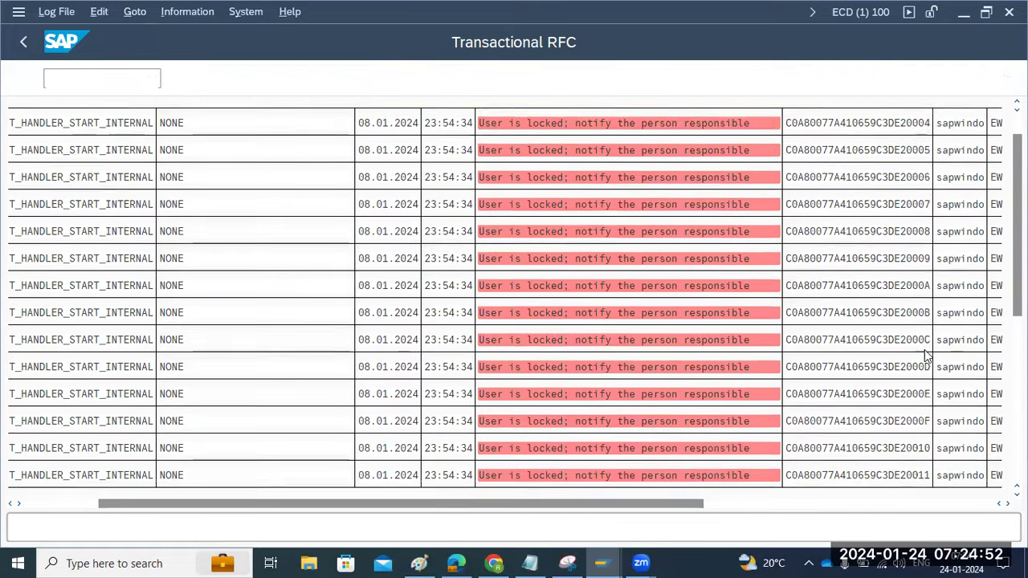
scroll(923, 356, "up", 1)
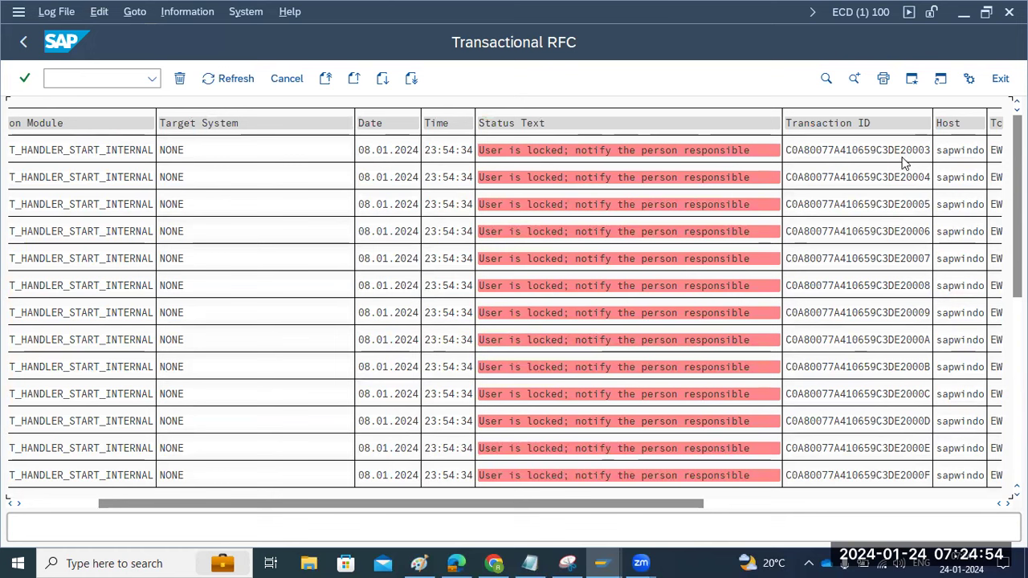
left_click(227, 79)
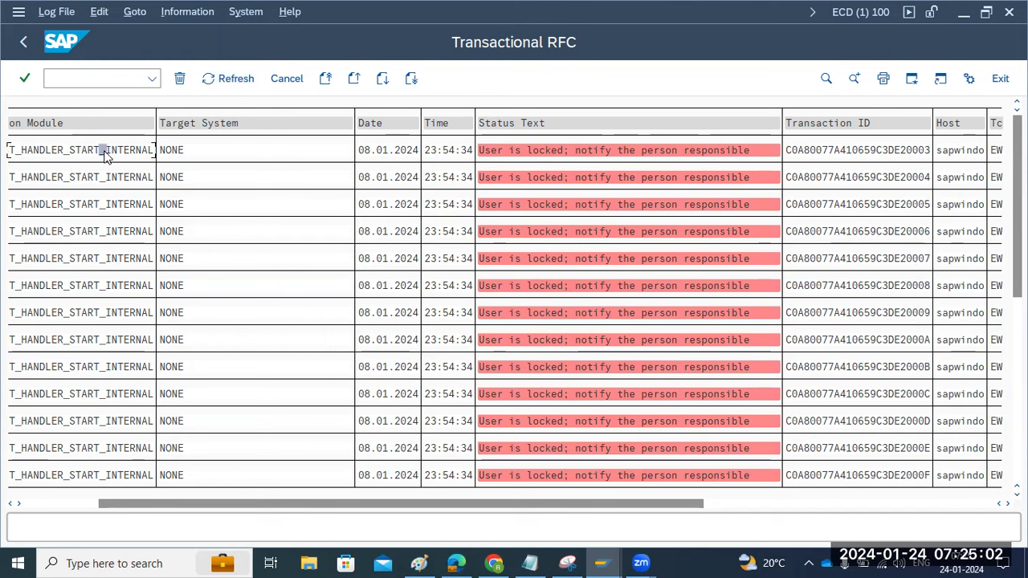
left_click(99, 11)
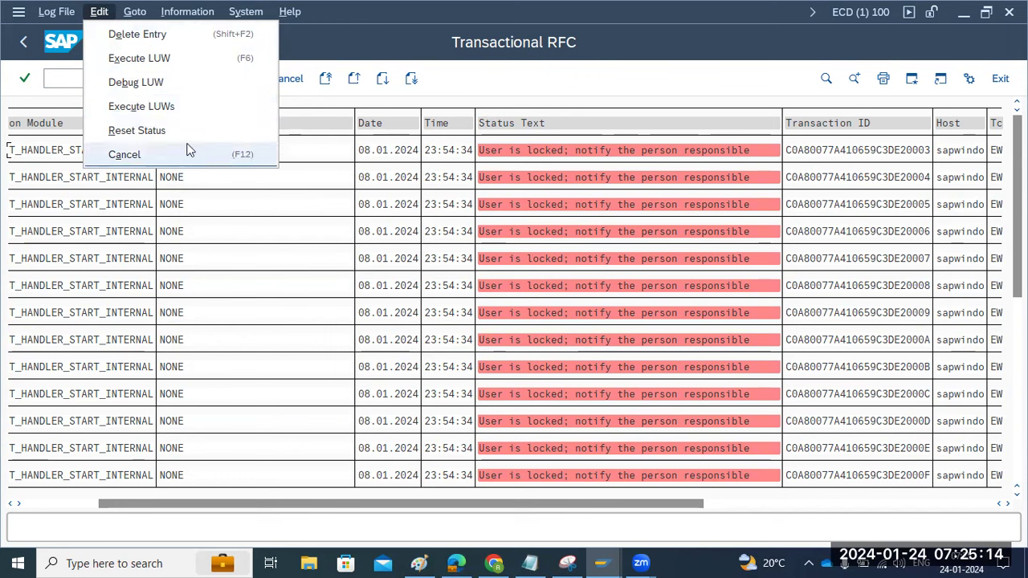
left_click(150, 131)
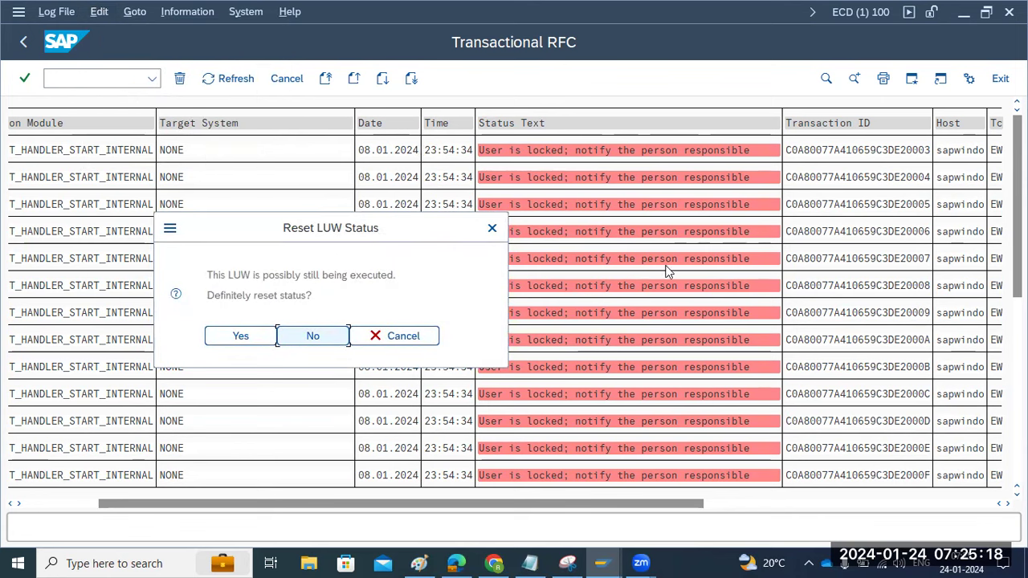
left_click(262, 340)
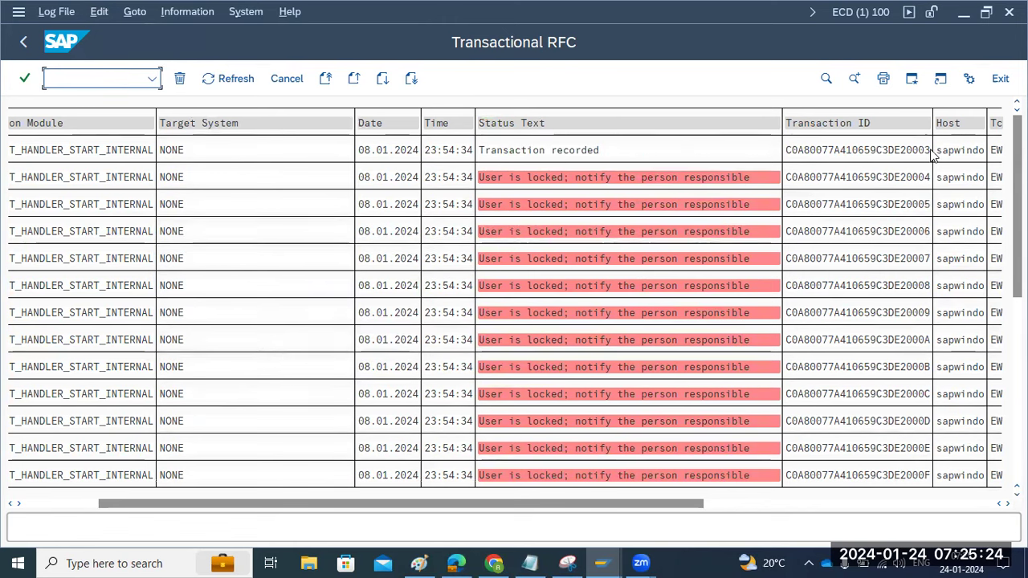
Step: Refresh the transactional RFC list to check the first entry's status and return to the selection screen
left_click(239, 75)
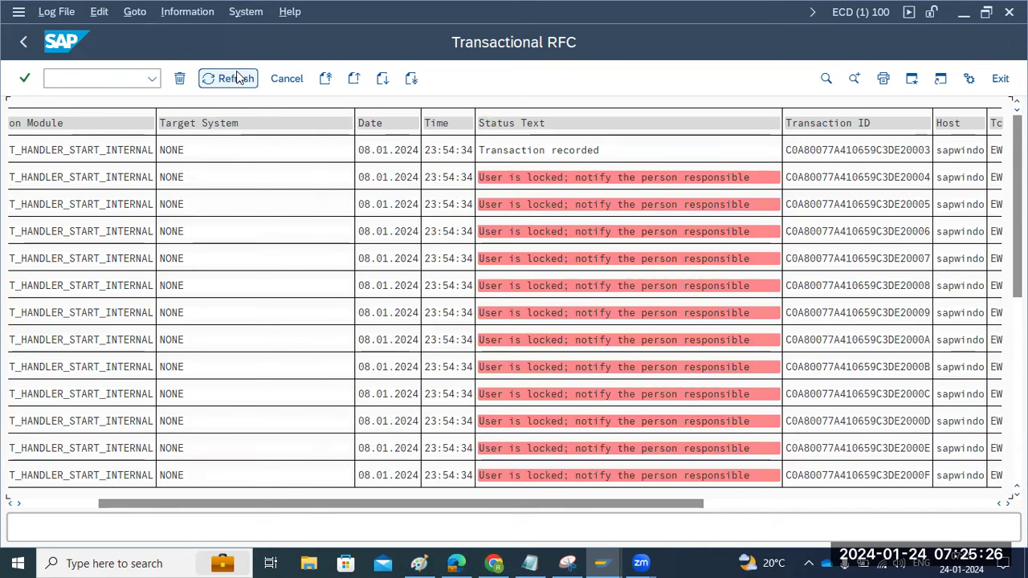
left_click(237, 77)
left_click(237, 81)
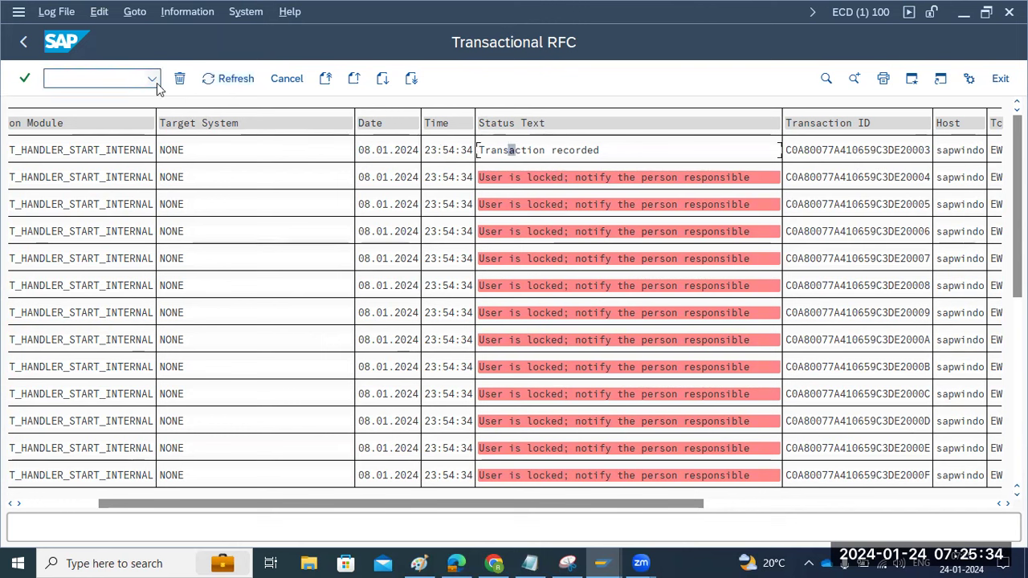
left_click(225, 79)
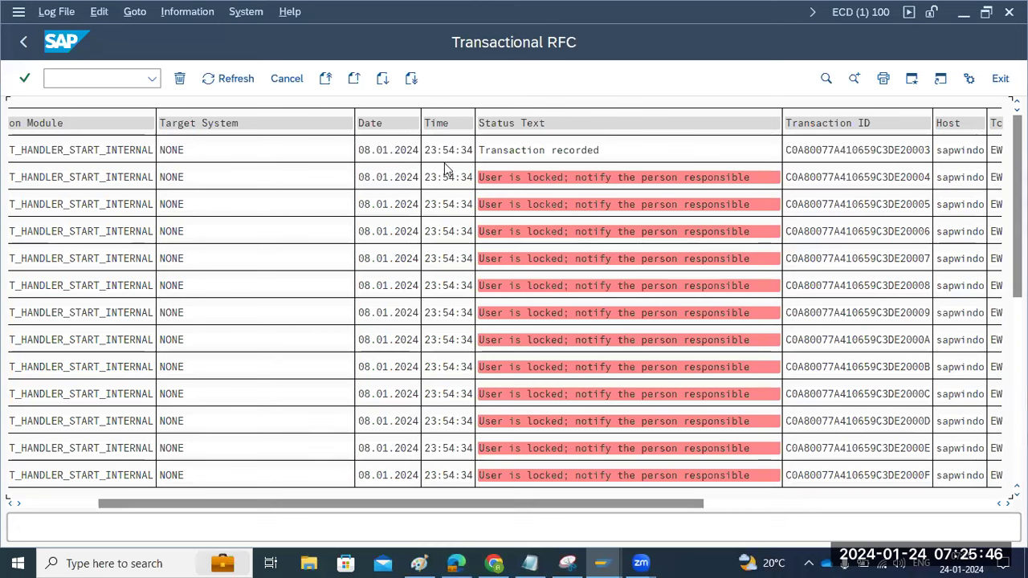
left_click(221, 81)
left_click(220, 80)
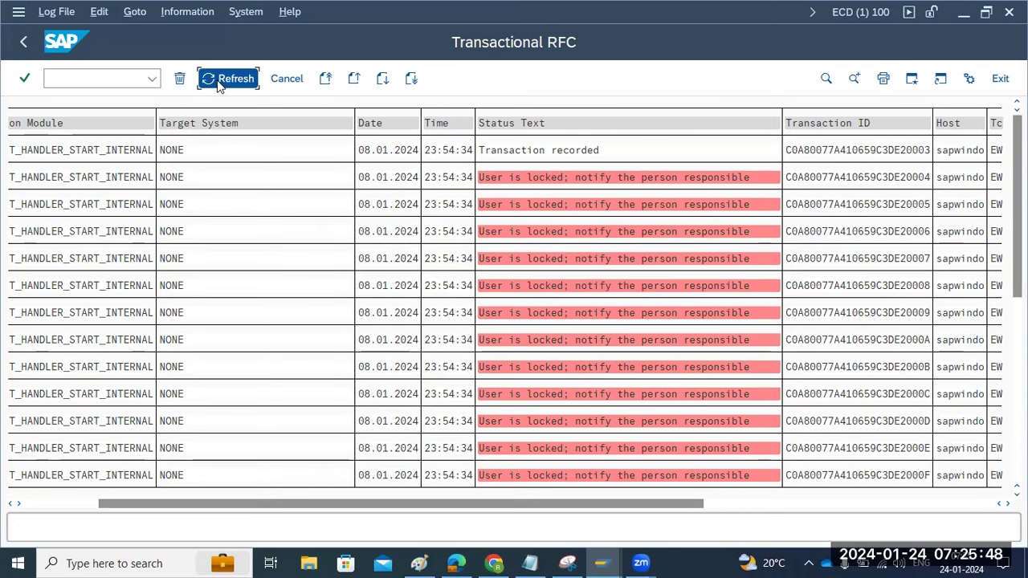
left_click(223, 80)
left_click(24, 44)
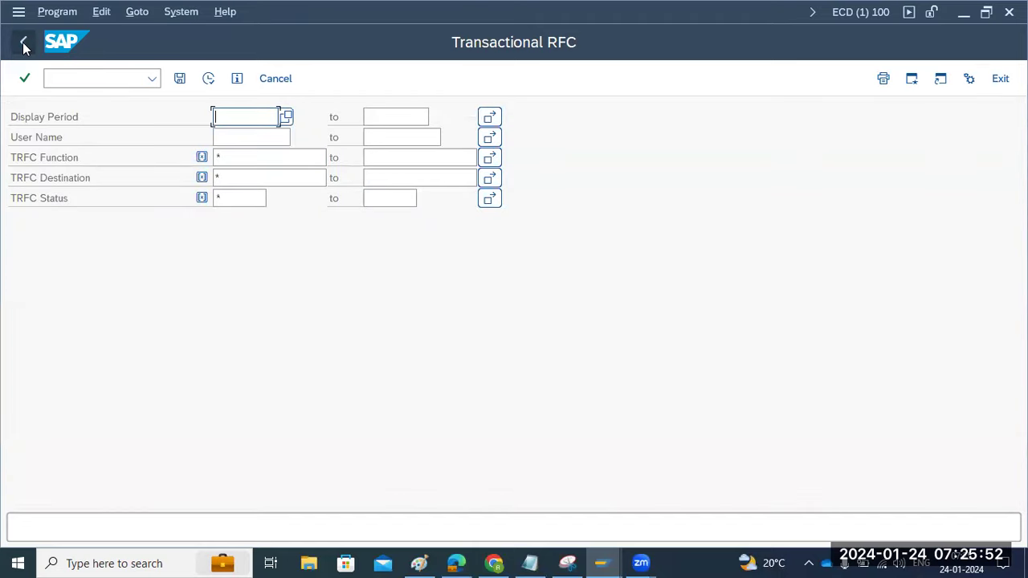
Step: Switch to Paint and finish the arrowhead on the return line above BW, pointing back toward ECC
left_click(425, 562)
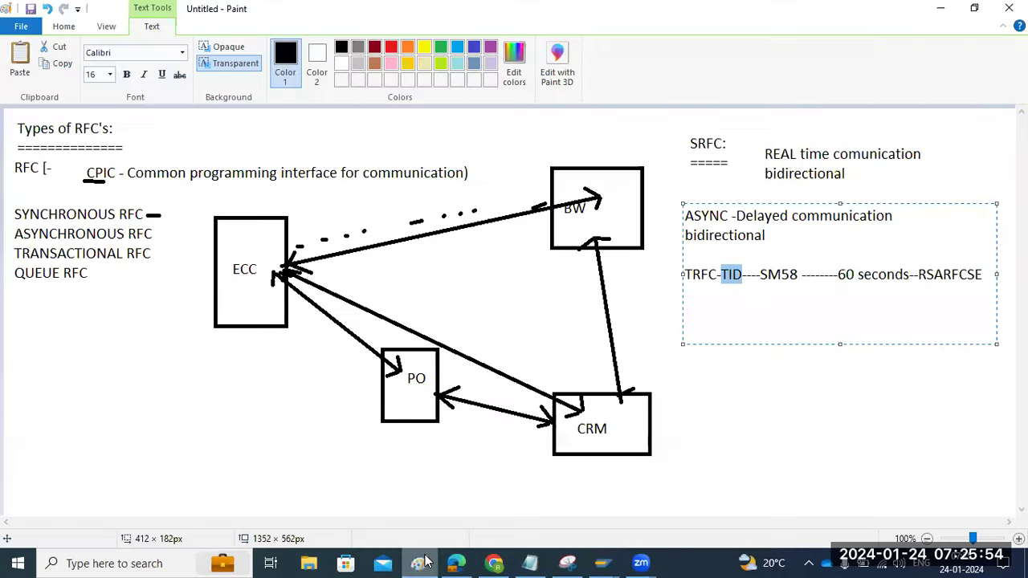
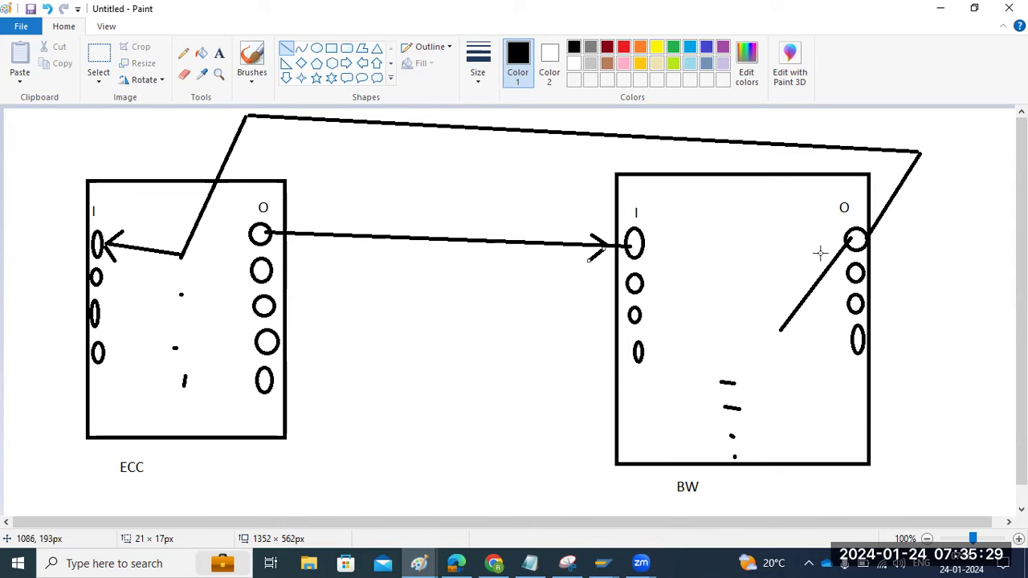
left_click(900, 143)
mouse_move(900, 143)
left_mouse_down()
mouse_move(899, 161)
mouse_move(881, 149)
left_mouse_up()
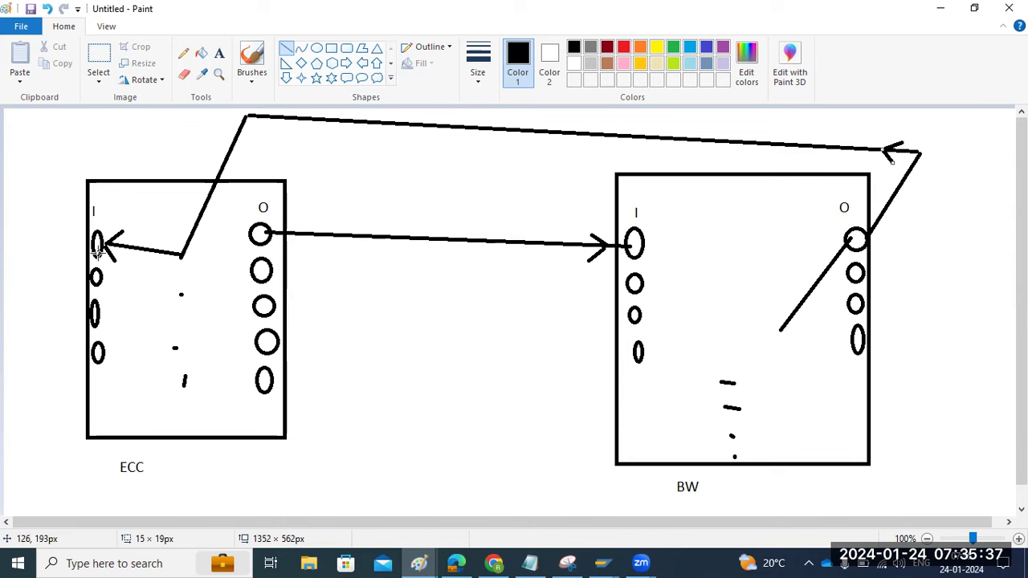
Step: Underline the ECC label below its box and the O and I labels inside the ECC box
left_click_drag(125, 487, 142, 485)
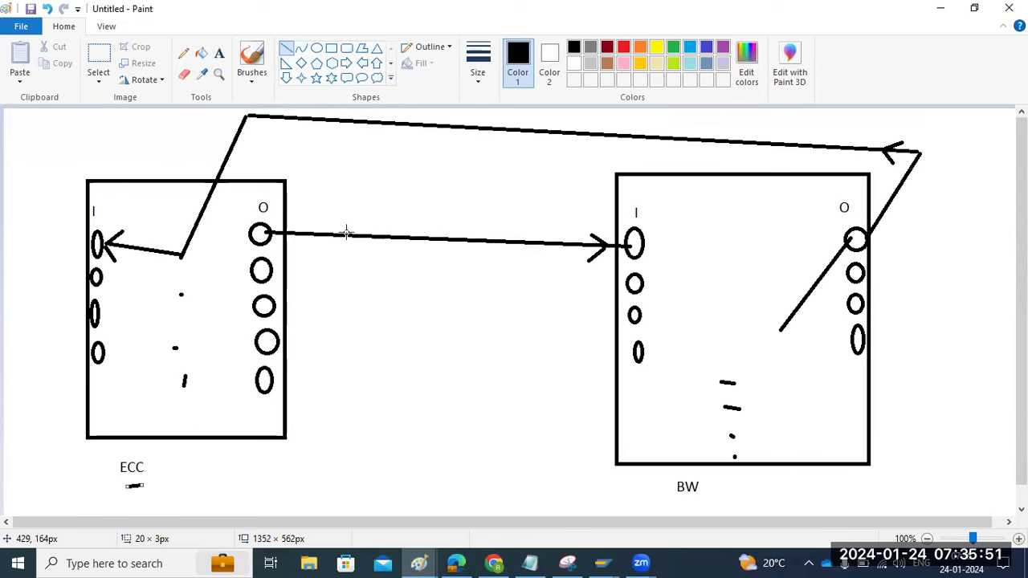
left_click_drag(255, 214, 264, 216)
left_click_drag(79, 224, 100, 218)
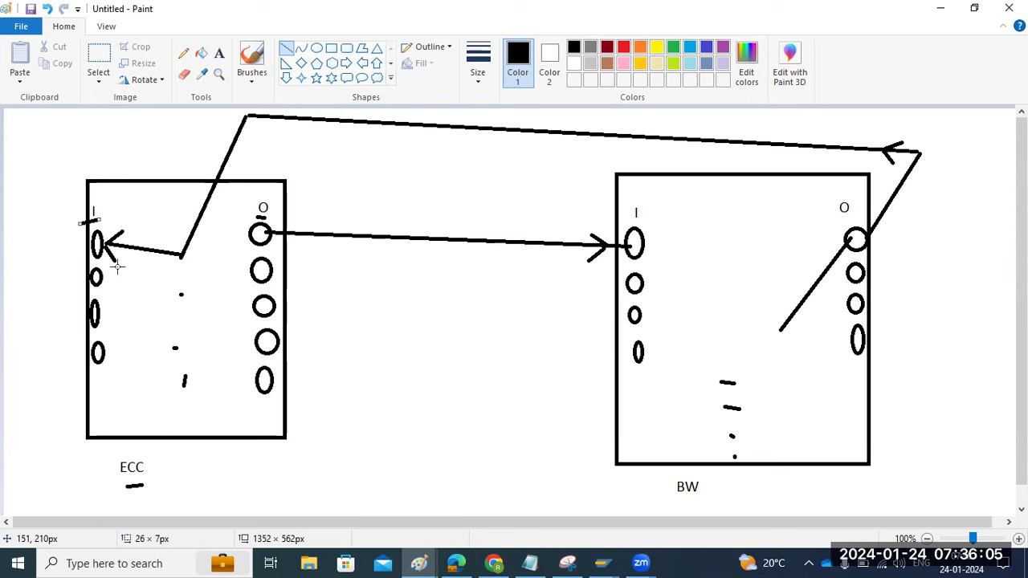
Step: Switch back to SAP, leave the Transactional RFC screen and open the QIN scheduler with transaction smqr
mouse_move(601, 563)
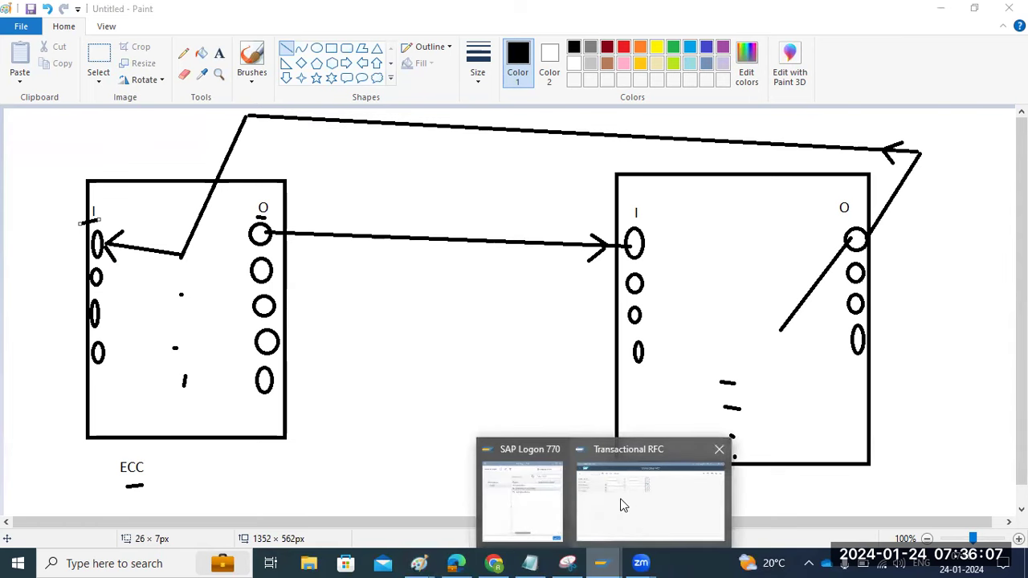
left_click(623, 505)
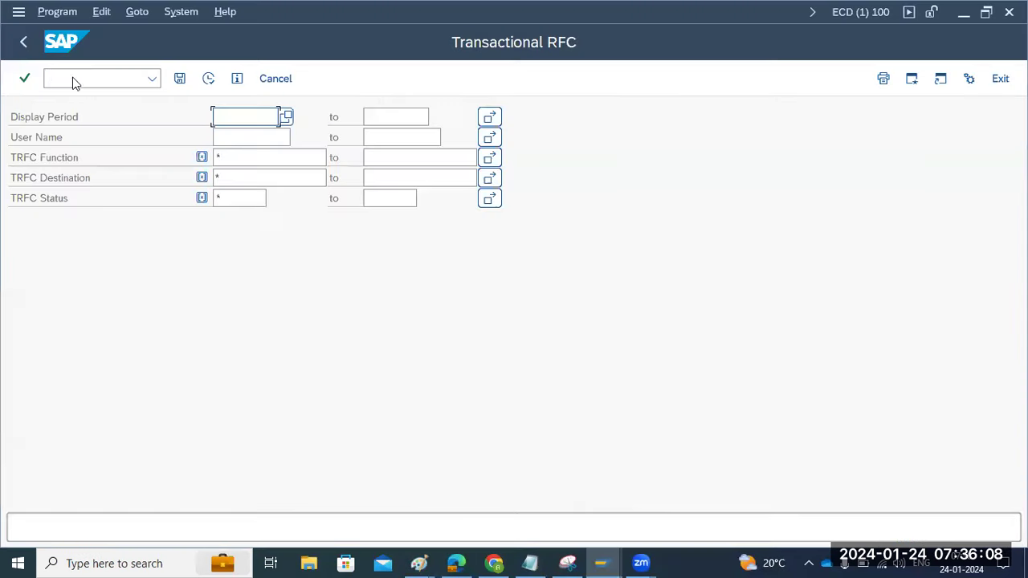
left_click(24, 43)
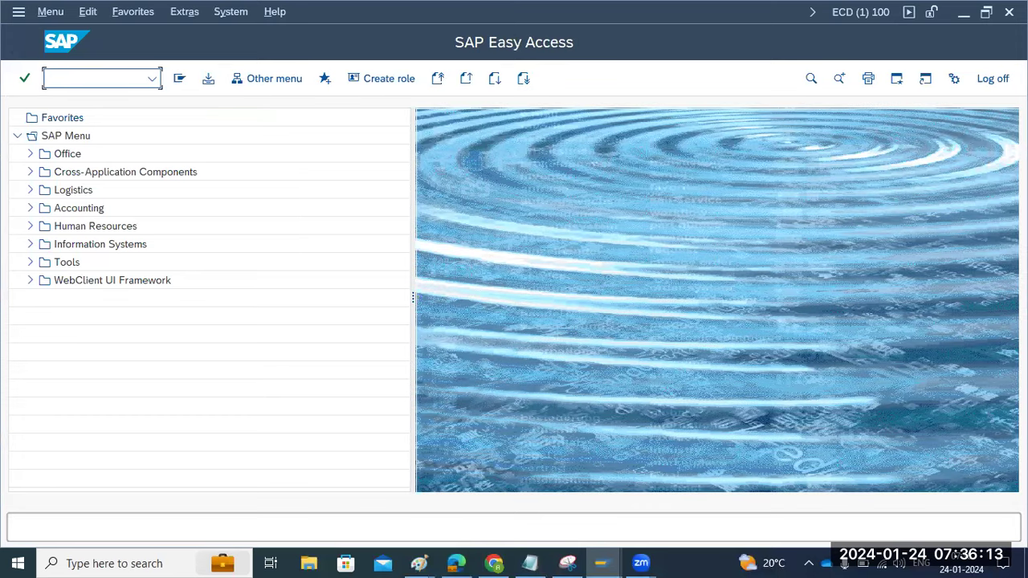
left_click(72, 77)
type("smqr")
key("Return")
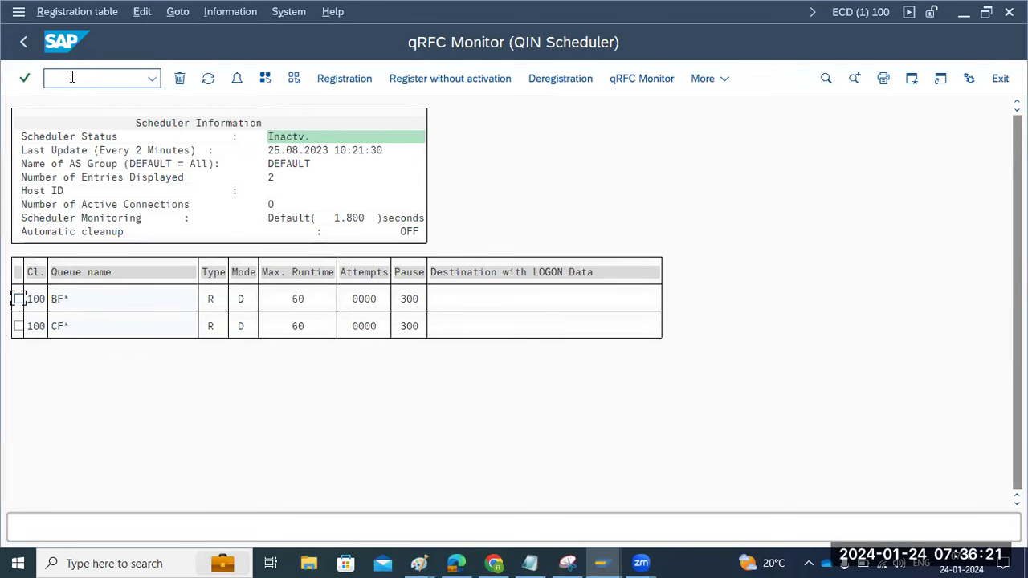
Step: Leave the QIN scheduler and open the QOUT scheduler with transaction smqs
left_click(23, 42)
type("smqs")
key("Return")
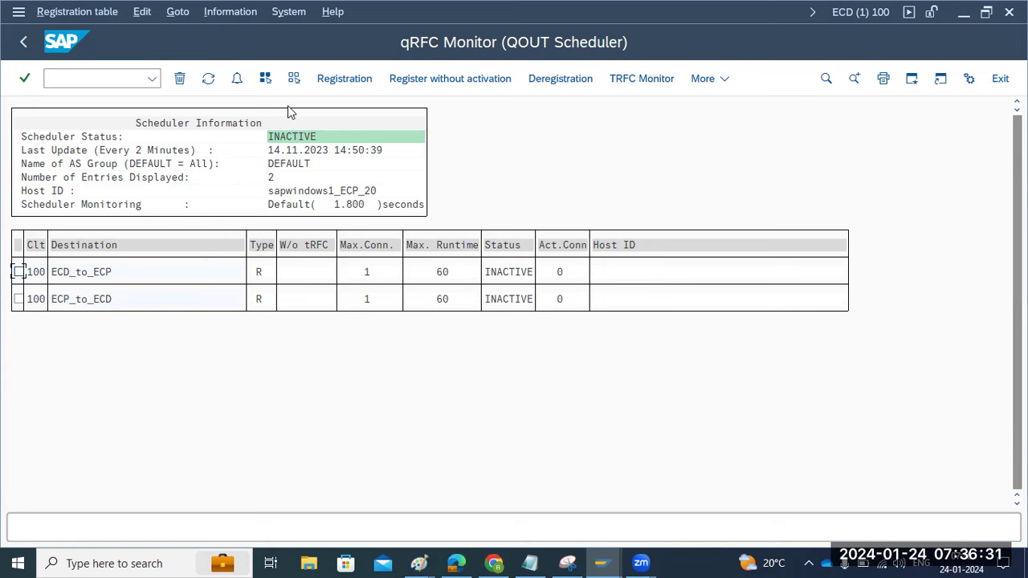
Step: Register the RFC destination ECCIDES in the QOUT scheduler with a maximum of 2 connections and a maximum runtime of 60
left_click(344, 78)
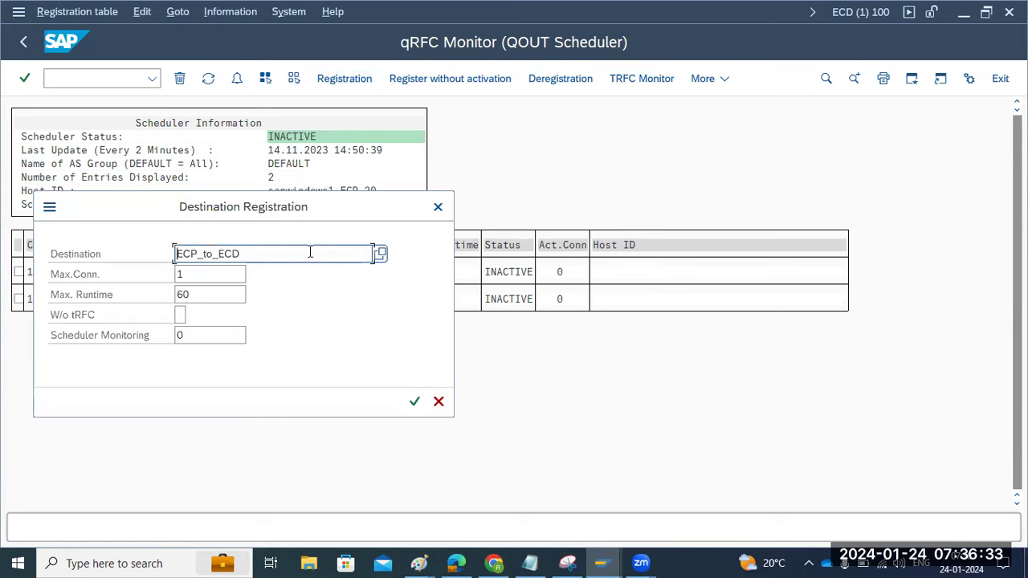
left_click(375, 257)
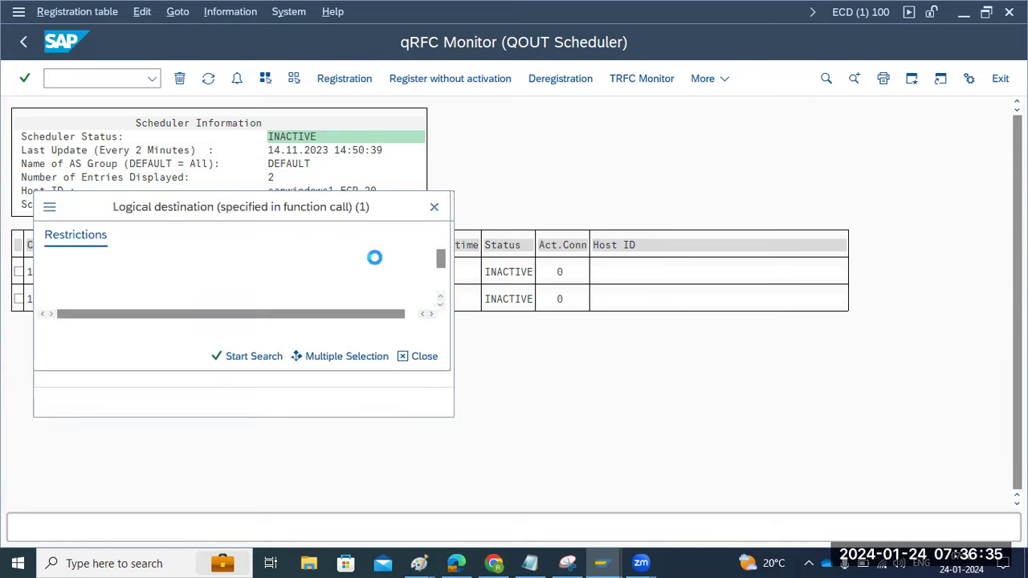
left_click(231, 356)
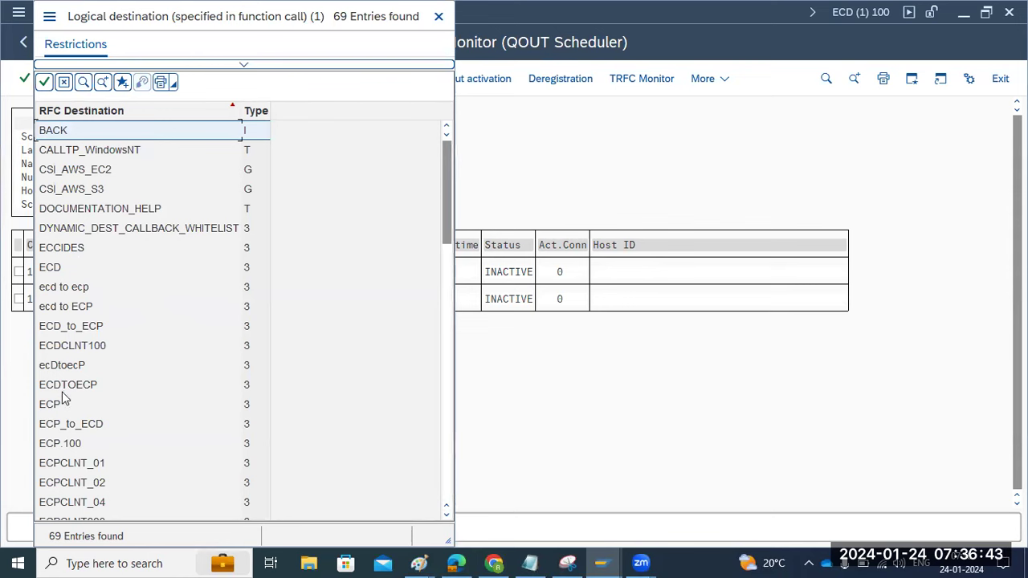
scroll(67, 400, "down", 5)
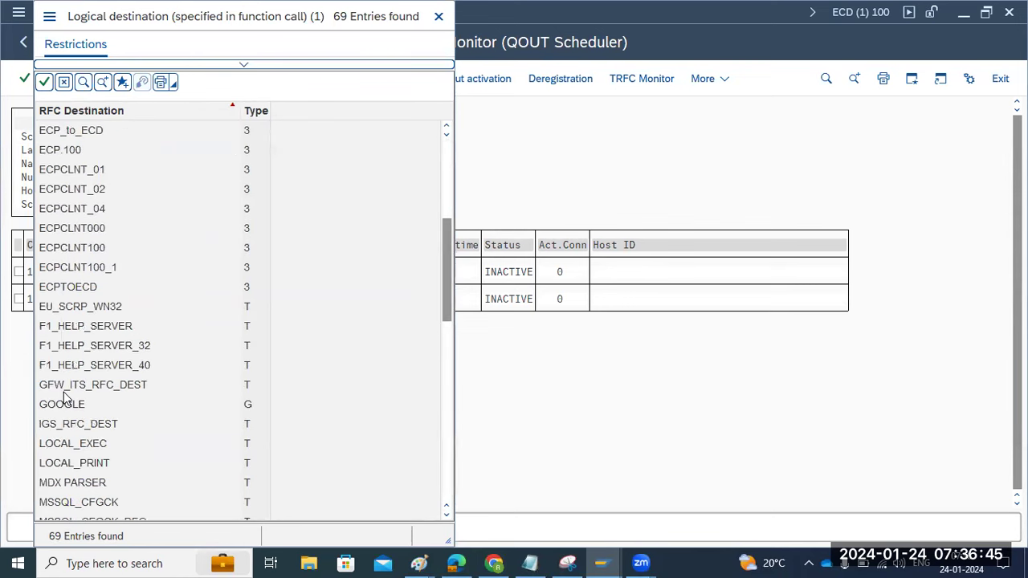
scroll(67, 400, "up", 5)
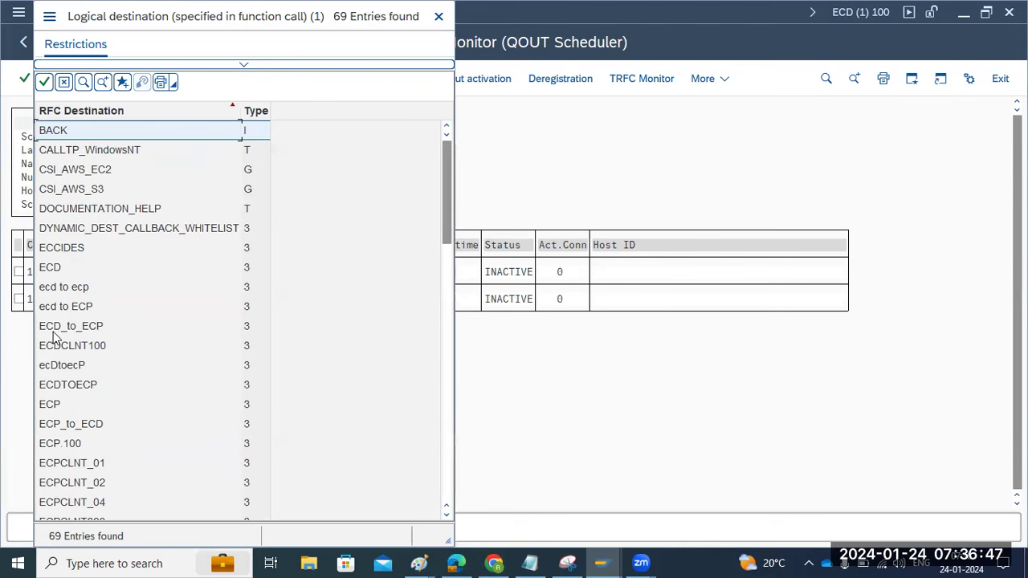
double_click(52, 261)
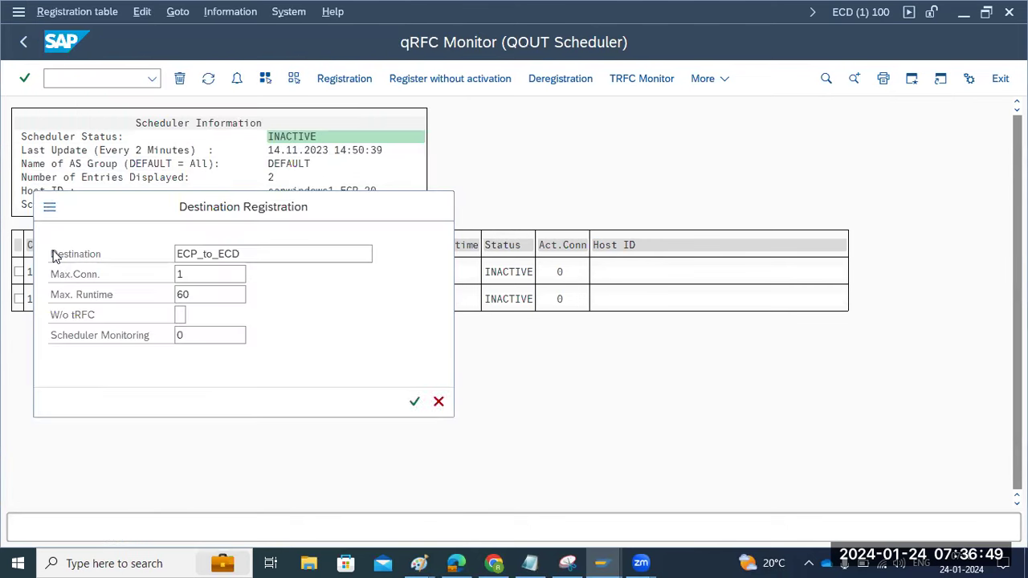
left_click(193, 275)
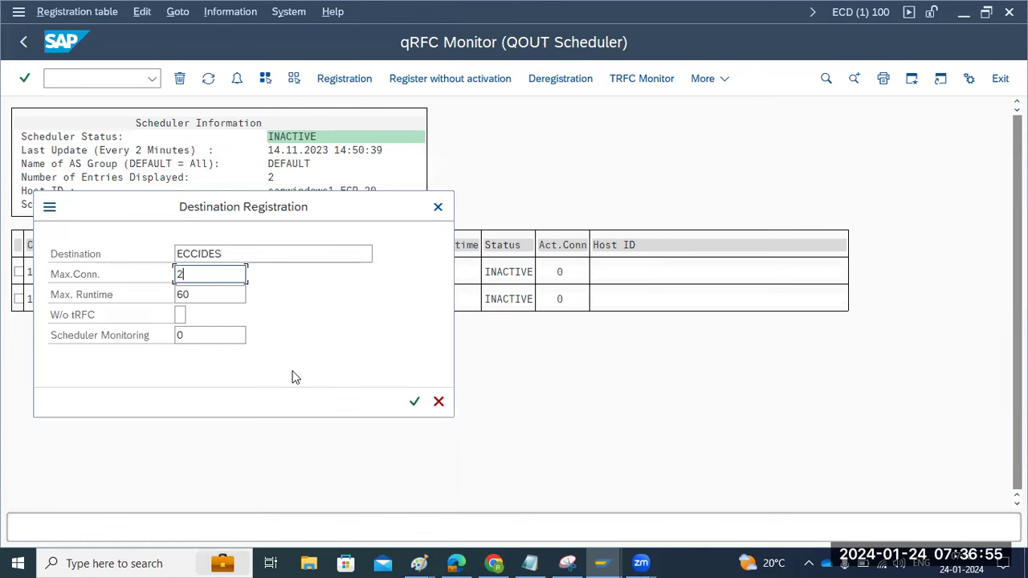
left_click(413, 402)
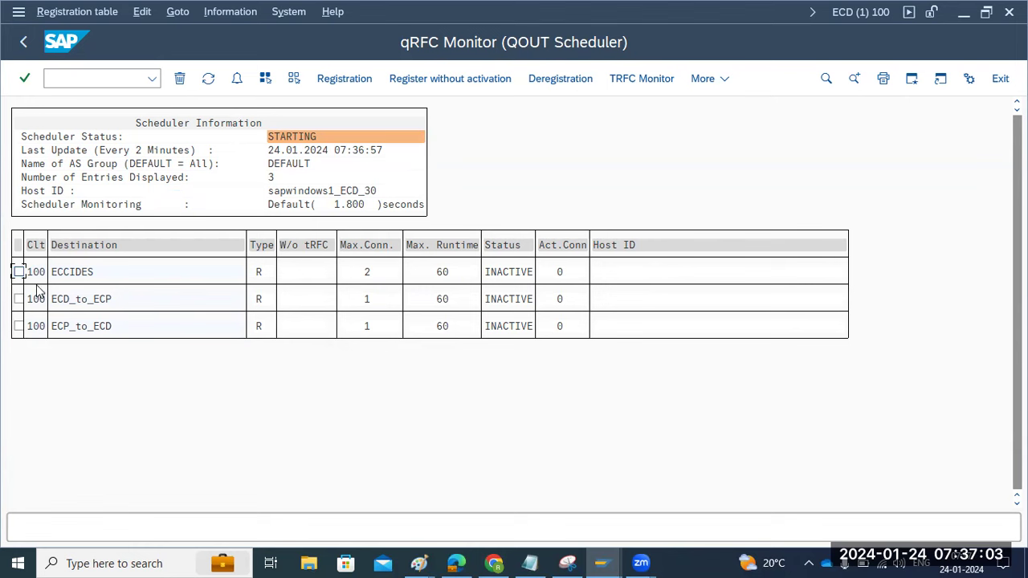
left_click(419, 563)
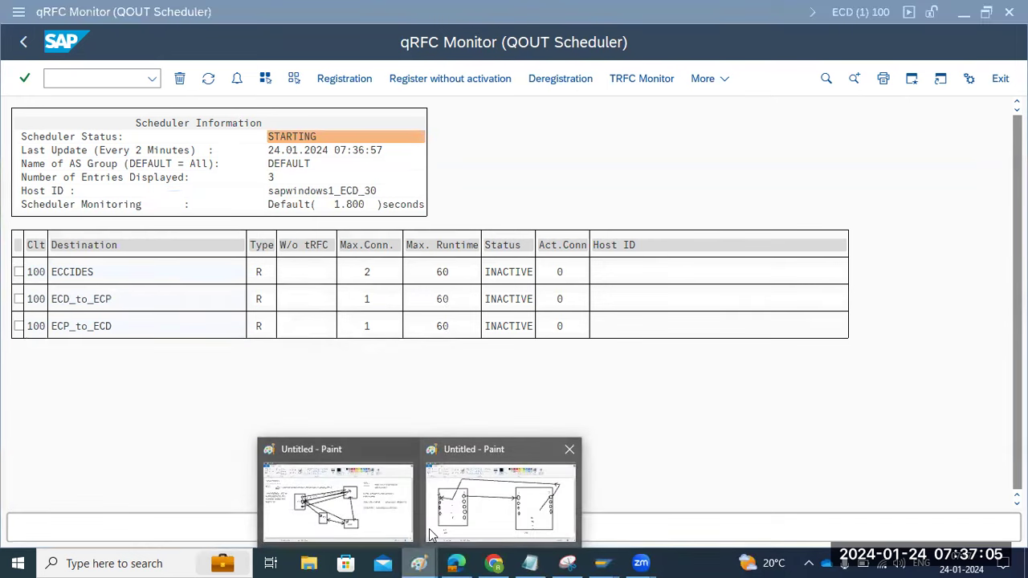
left_click(102, 366)
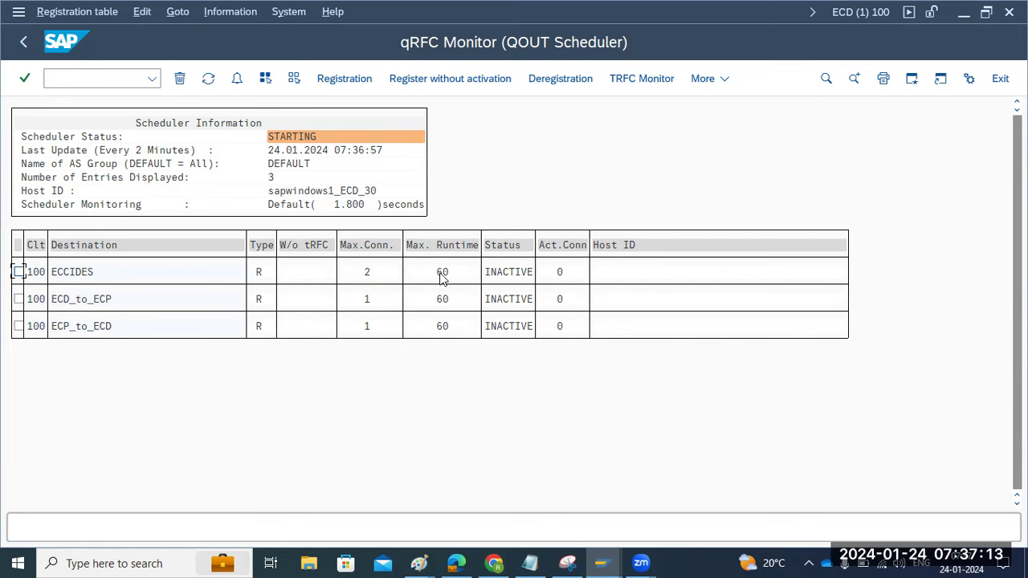
Step: View the RFC destination details of ECCIDES and ECD_to_ECP, returning to the QOUT scheduler after each
double_click(77, 272)
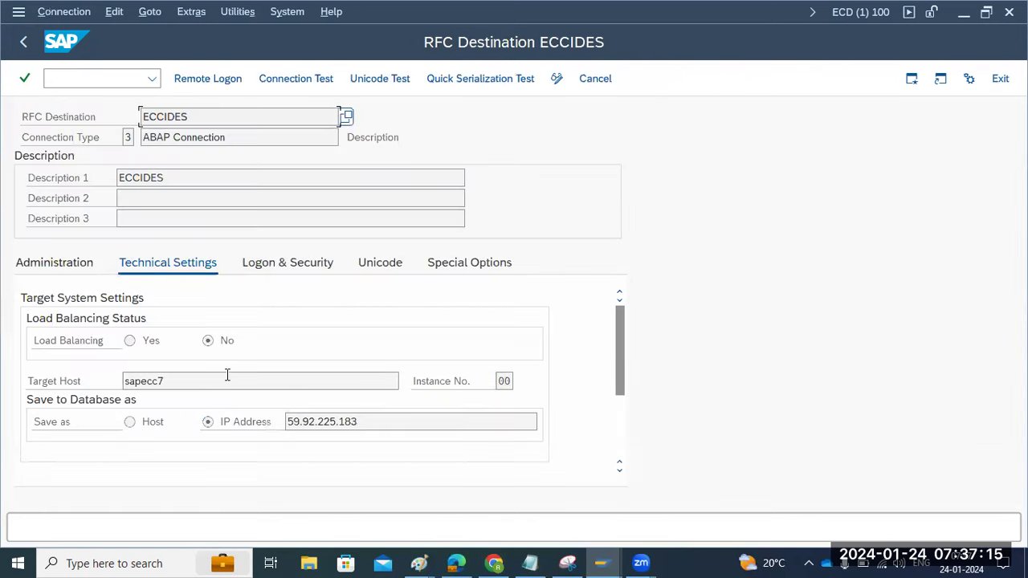
left_click(22, 43)
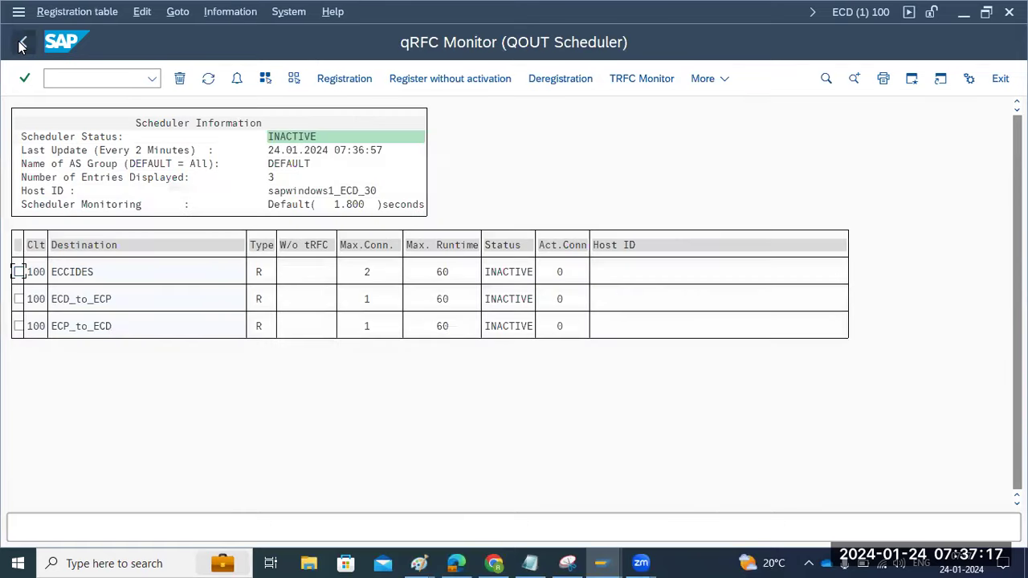
double_click(70, 300)
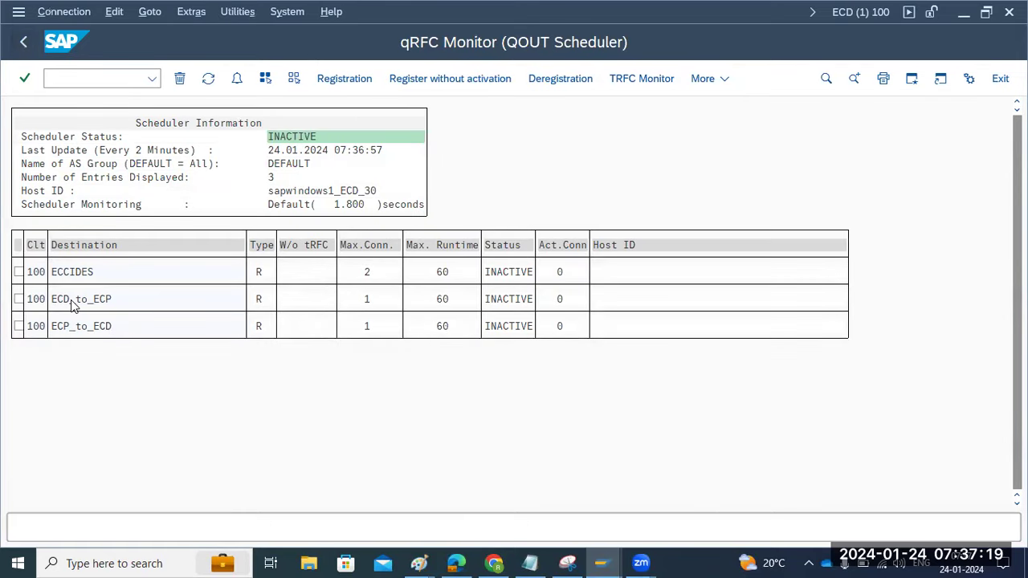
left_click(24, 44)
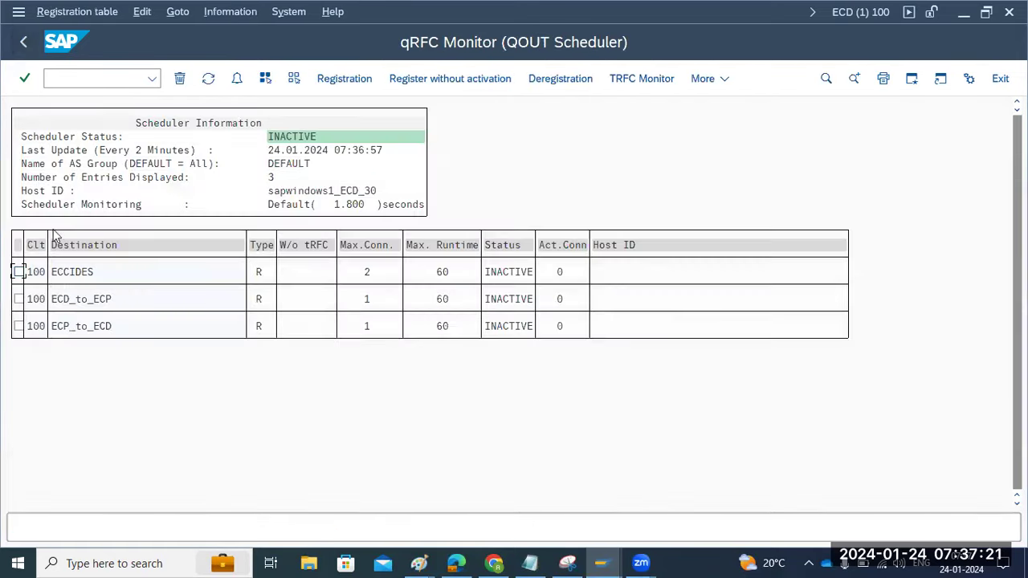
Step: View the RFC destination details of ECP_to_ECD and return to the QOUT scheduler
double_click(76, 329)
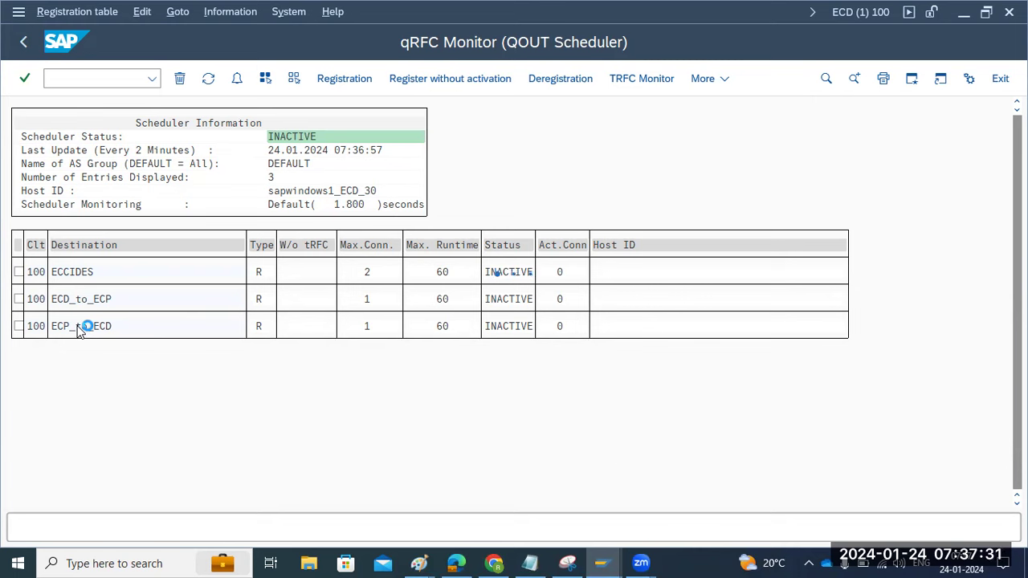
left_click(23, 45)
left_click(281, 140)
Step: Leave the QOUT scheduler, open the QIN scheduler with transaction smqr and register the queue XY*
left_click(25, 43)
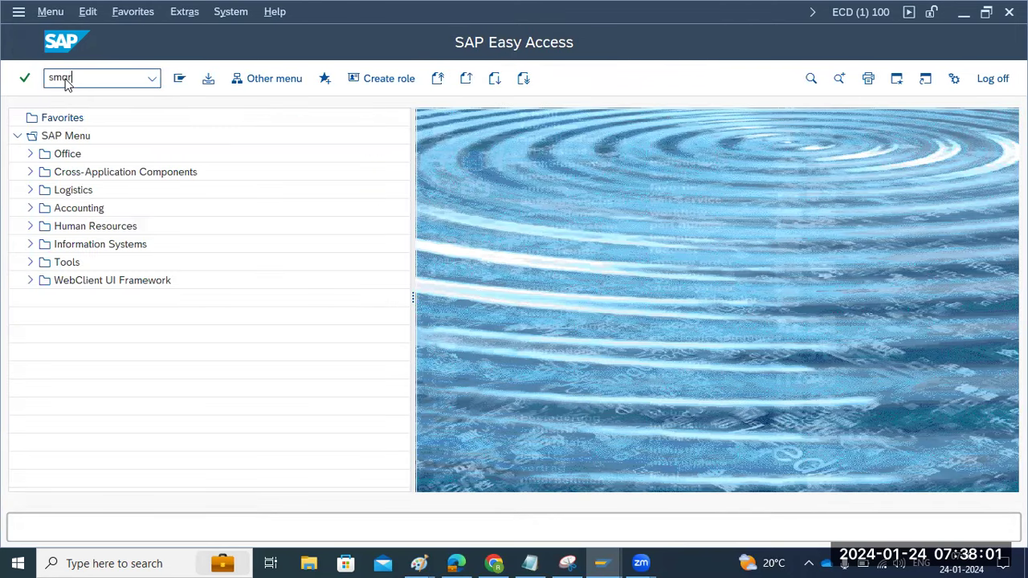
key("Return")
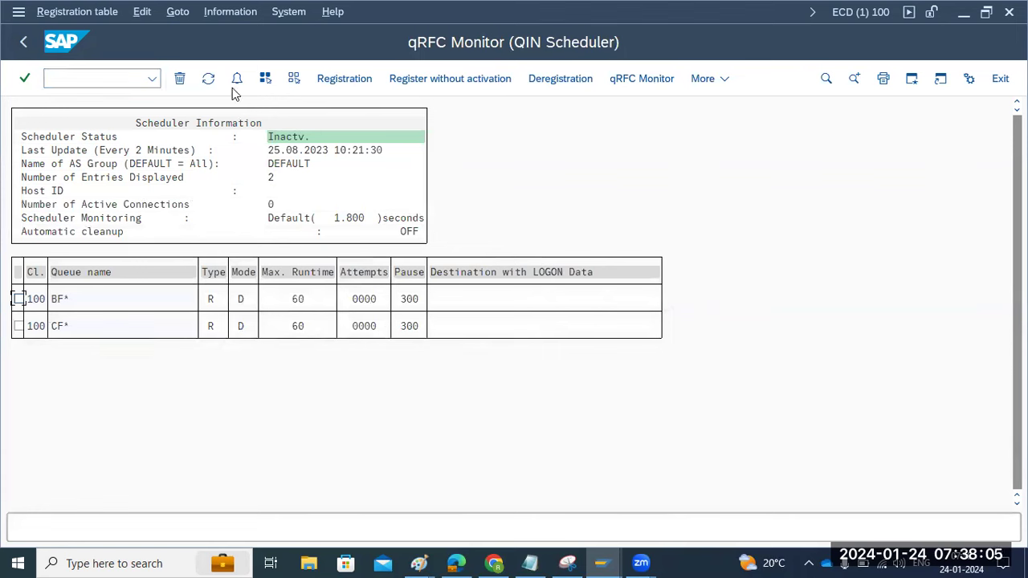
left_click(336, 79)
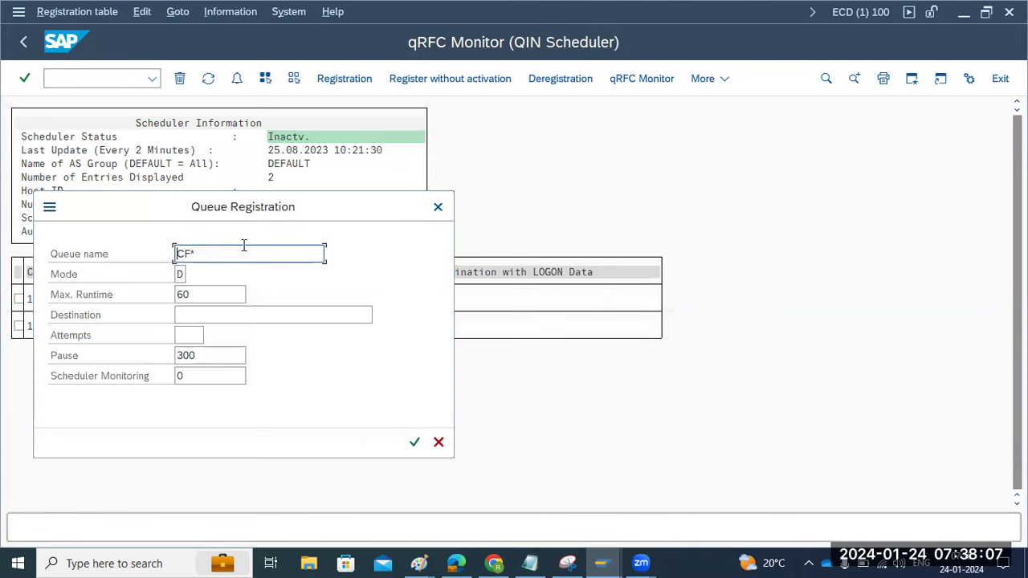
left_click_drag(235, 208, 378, 175)
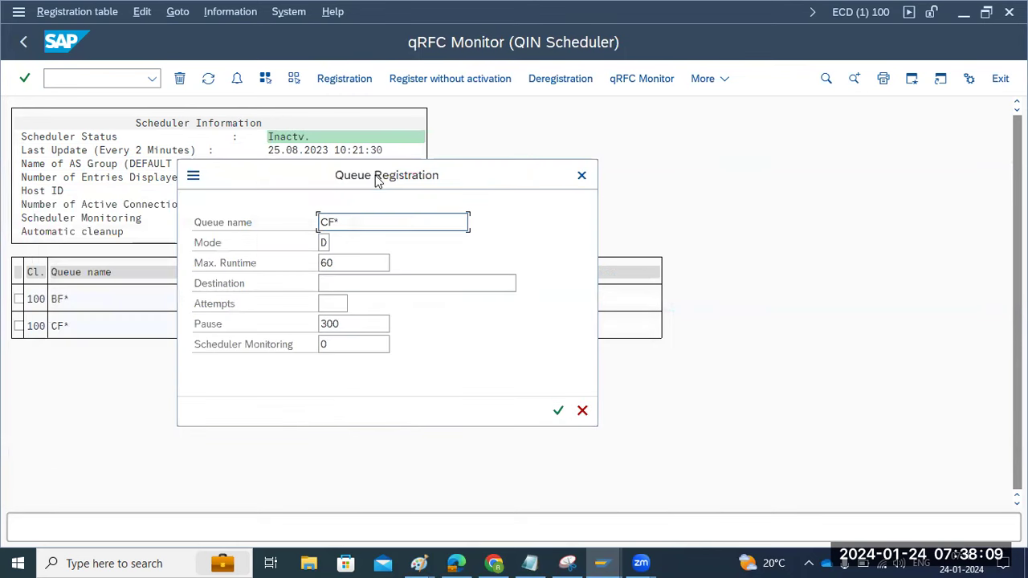
double_click(363, 222)
type("XY*")
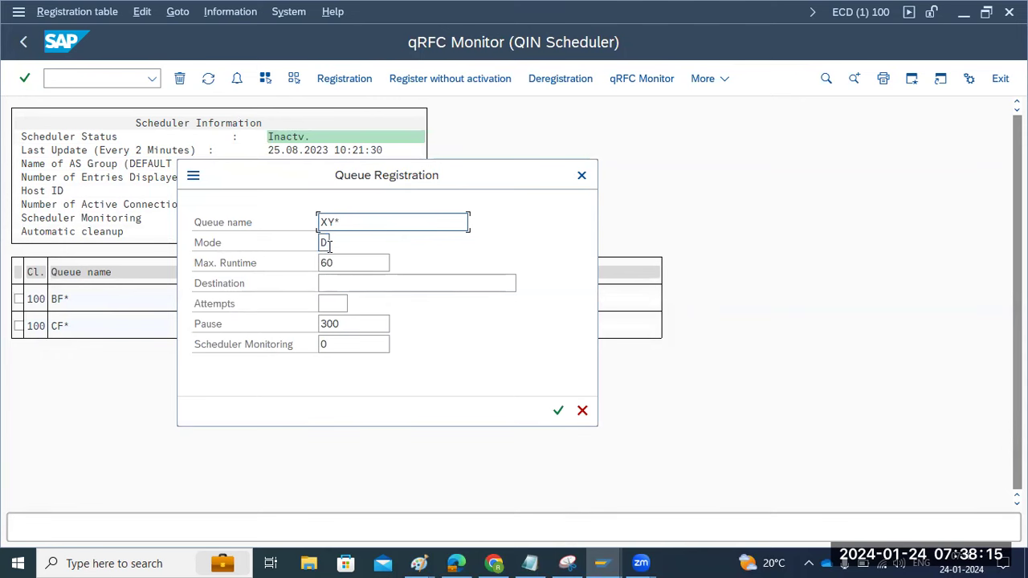
left_click(558, 410)
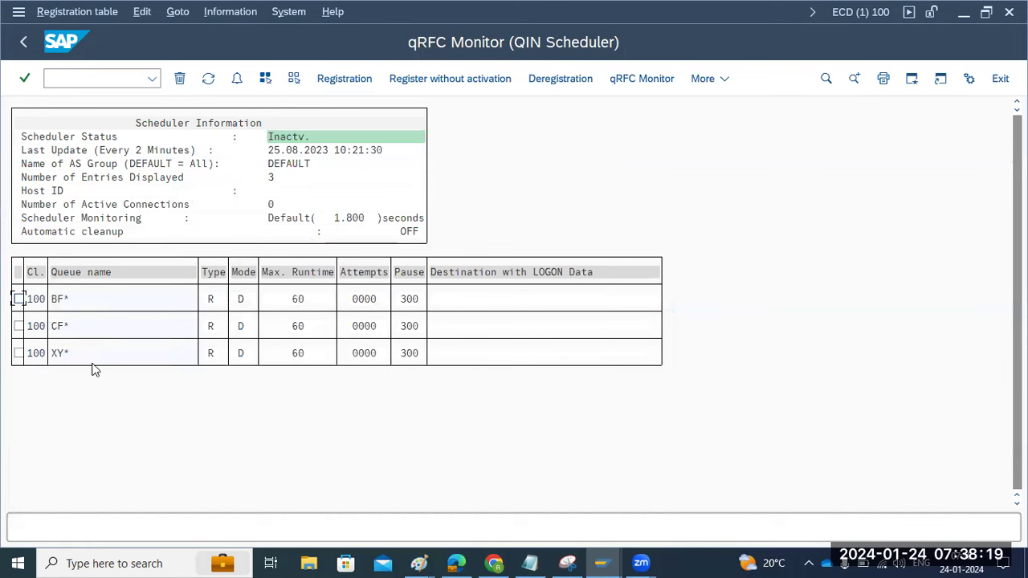
Step: Register another inbound queue named XZ* in the QIN scheduler, keeping the other registration settings
left_click(326, 79)
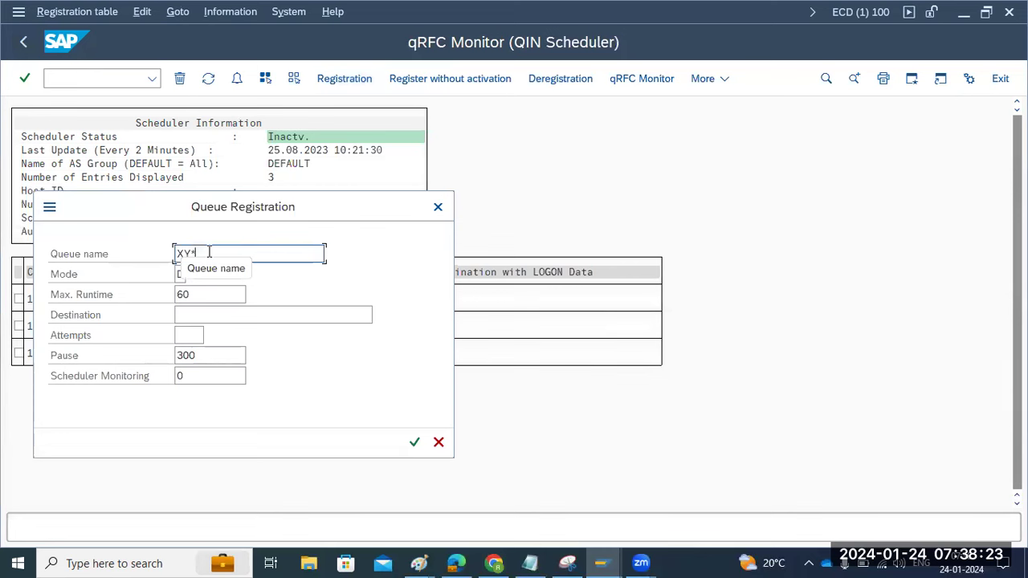
key("BackSpace")
key("BackSpace")
type("Z")
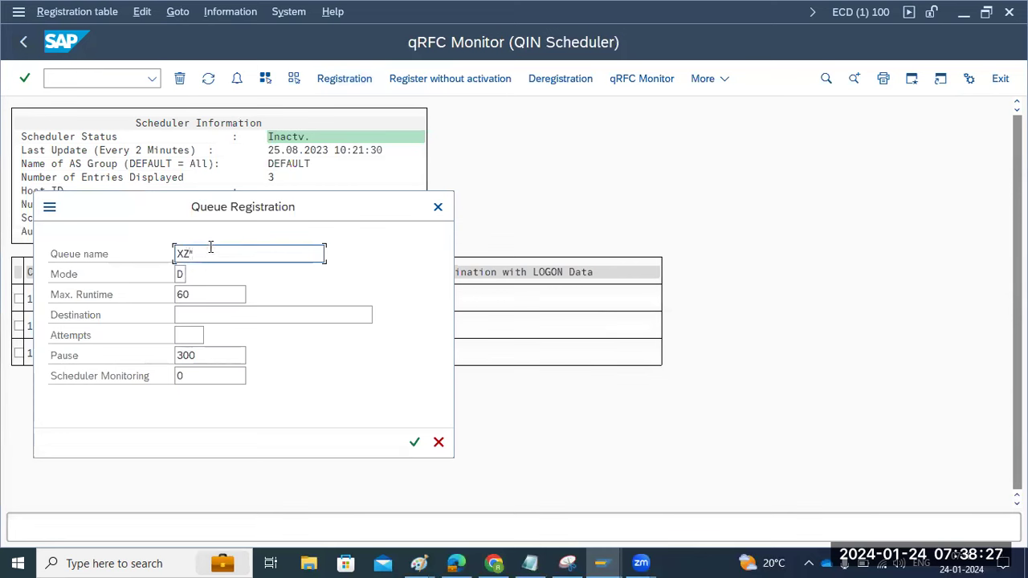
left_click(413, 444)
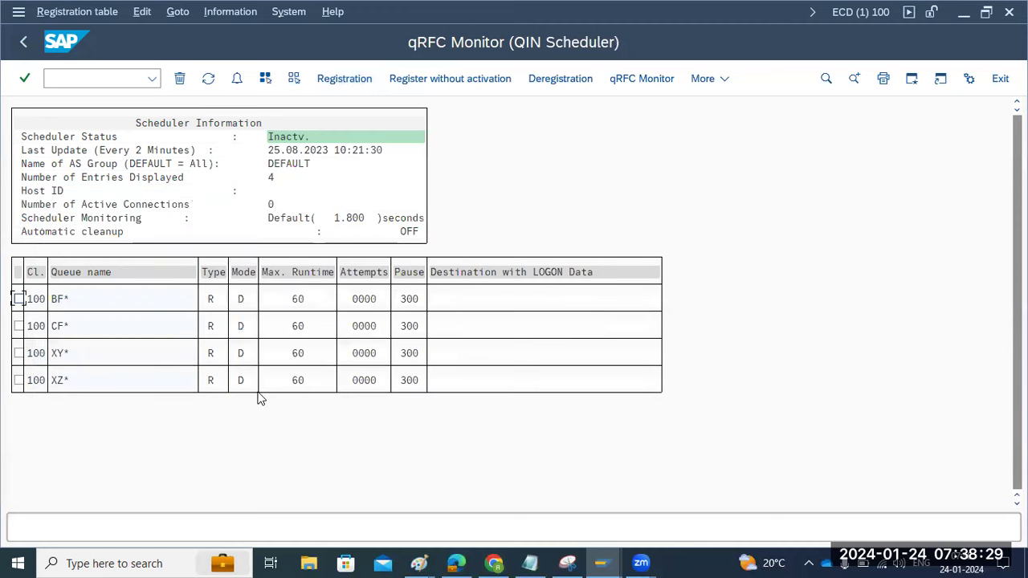
Step: Display the inbound queue entries for BF* and go back to SAP Easy Access
left_click(69, 303)
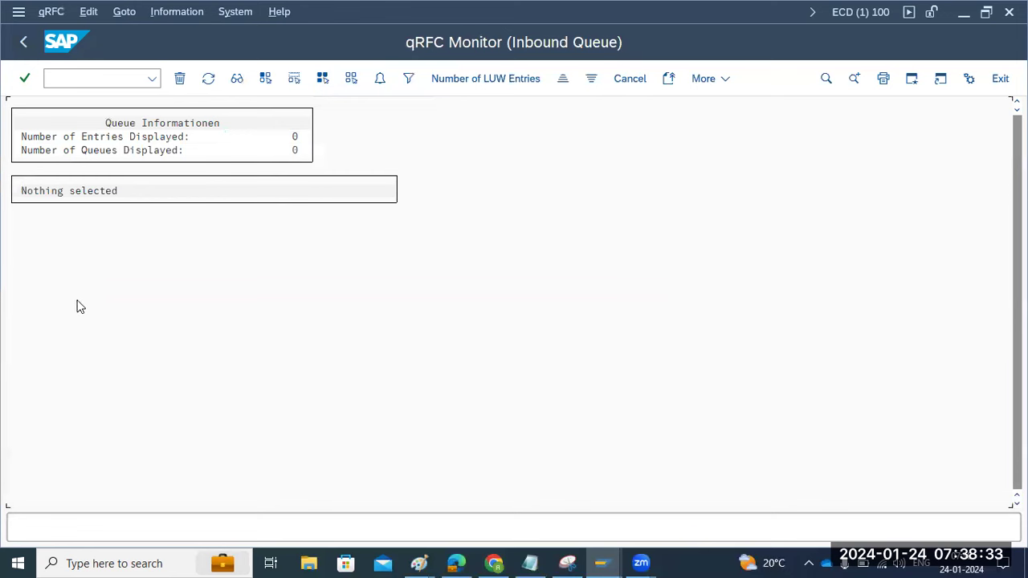
left_click(25, 43)
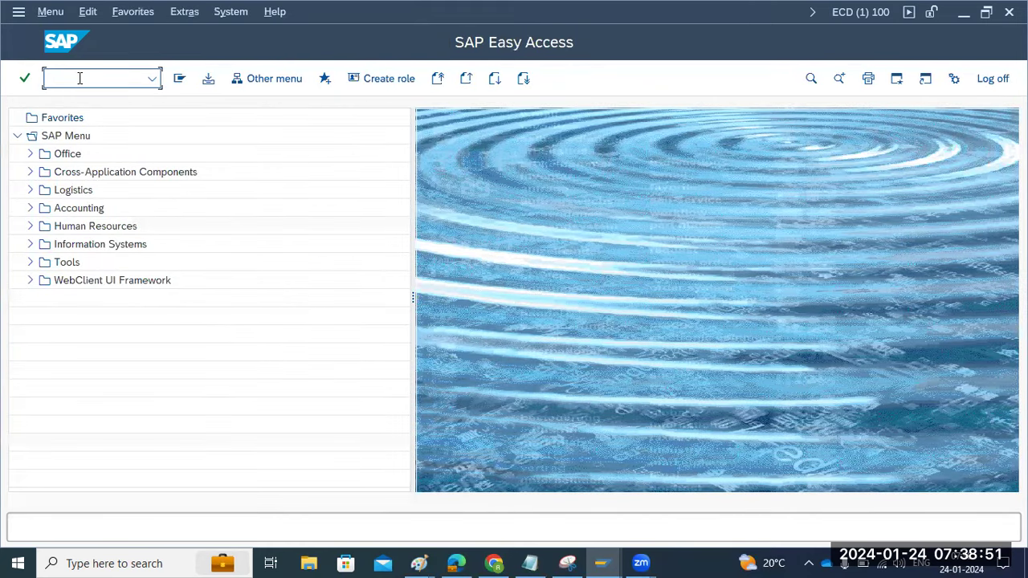
Step: Switch to Paint to view the ECC and BW queue diagram, and return to the SAP Easy Access window
left_click(418, 563)
left_click(516, 497)
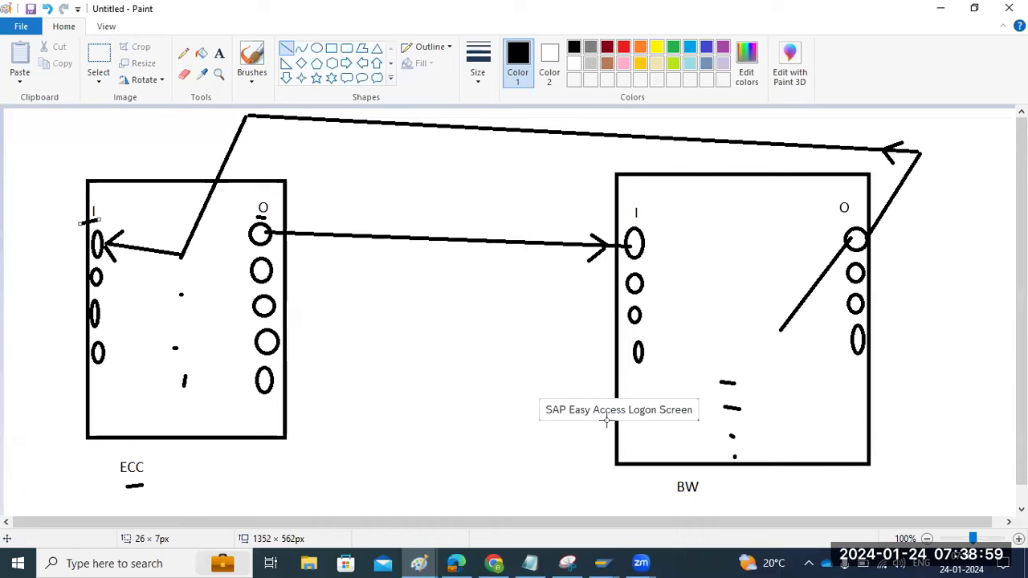
mouse_move(599, 561)
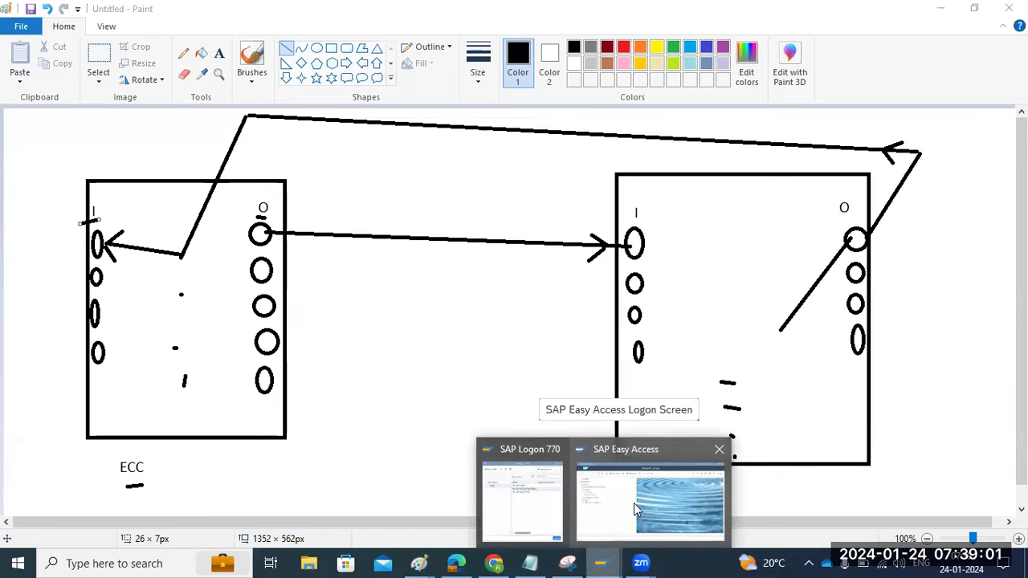
left_click(634, 503)
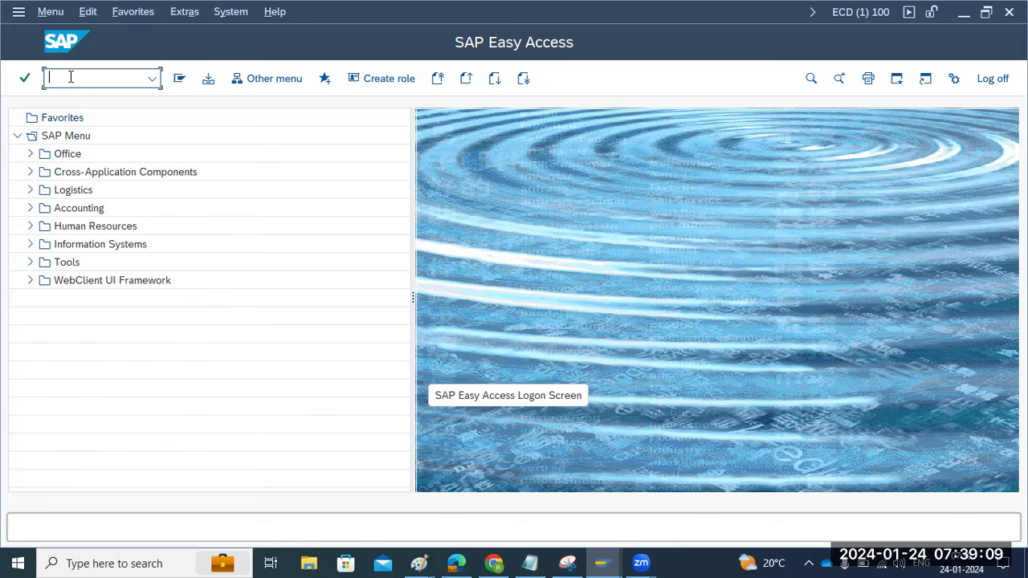
Step: Open the outbound queue monitor with transaction smq1 and display the outbound queues for client *
type("smq1")
key("Return")
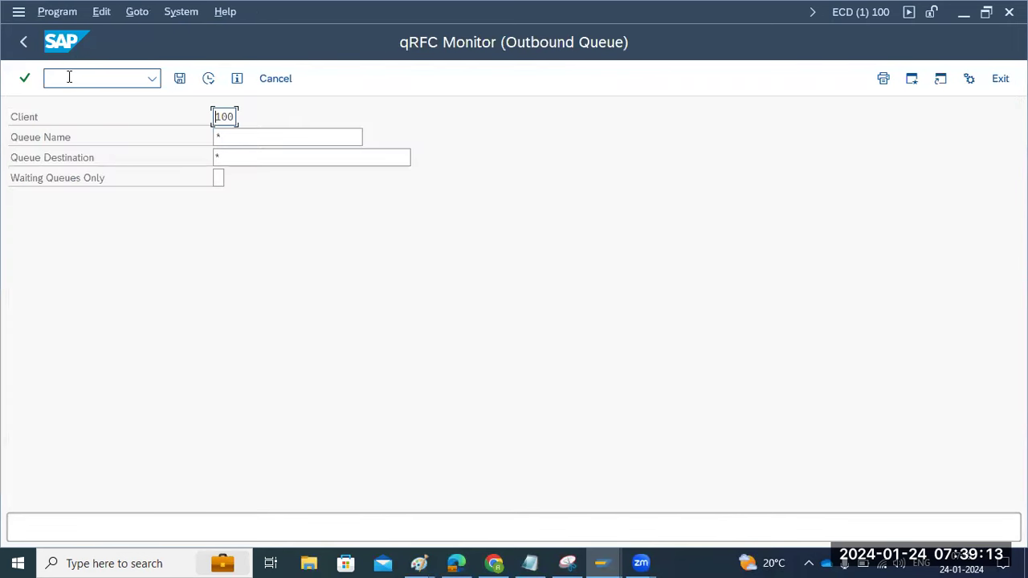
key("shift+End")
type("*")
left_click(209, 79)
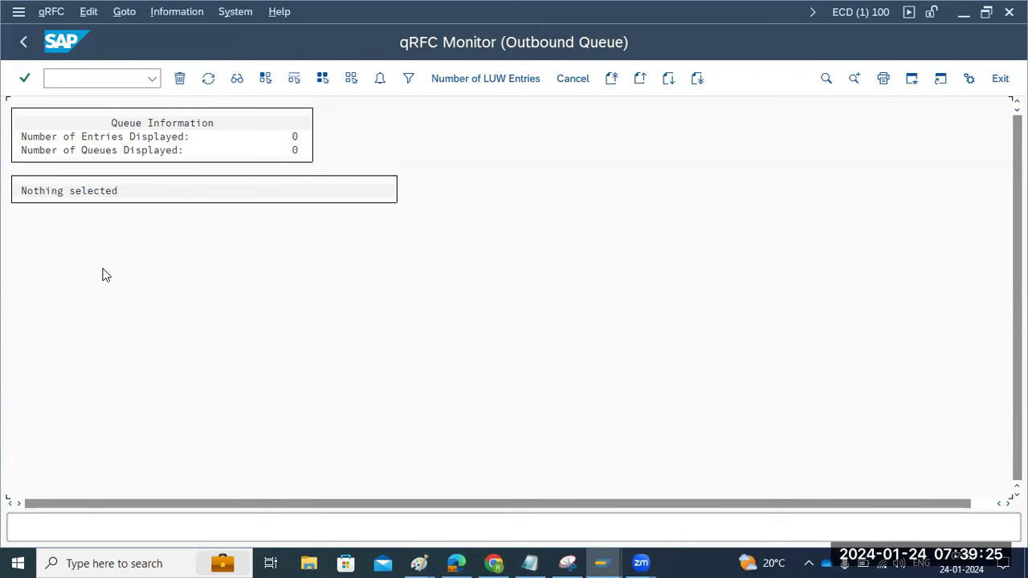
Step: Display the inbound queues for queue name * with transaction smq2 and return to SAP Easy Access
left_click(23, 42)
left_click(60, 77)
type("/nsmq2")
key("Return")
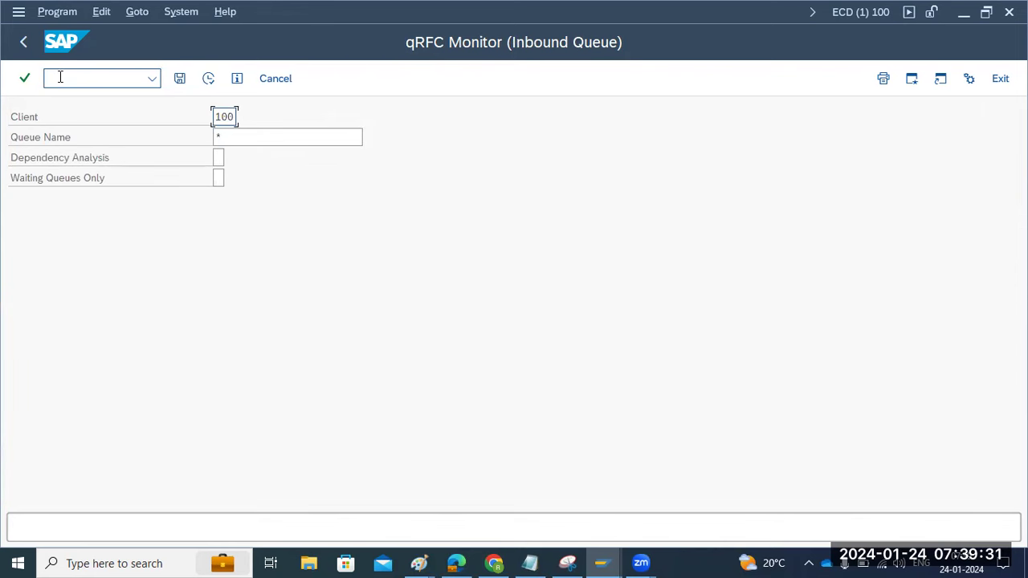
left_click(209, 79)
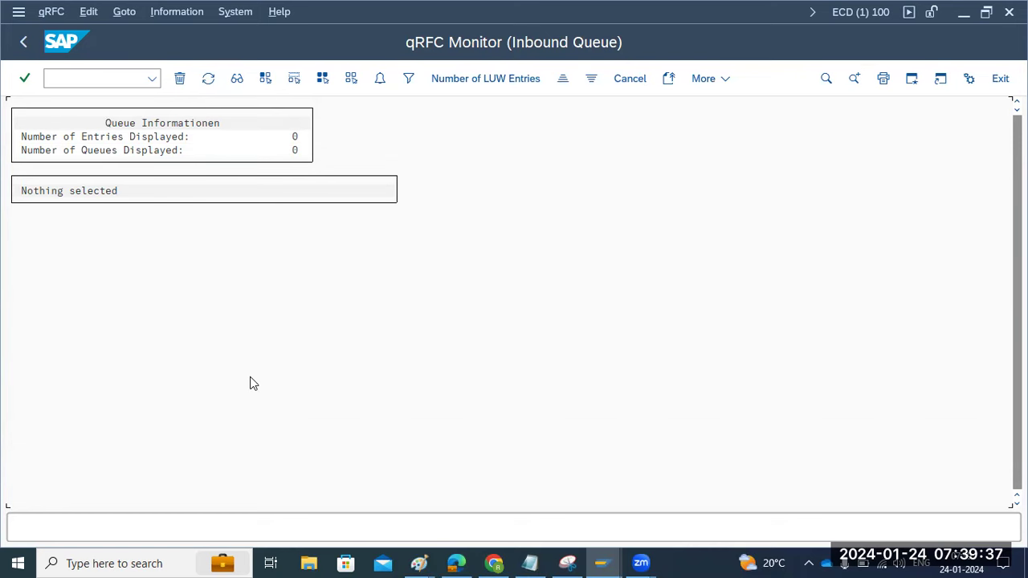
left_click(23, 42)
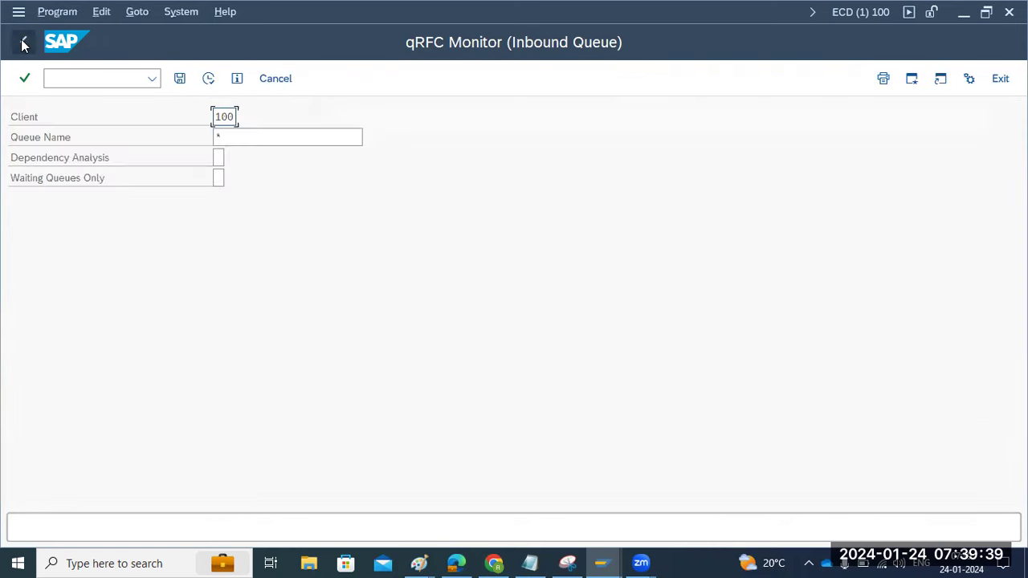
left_click(23, 43)
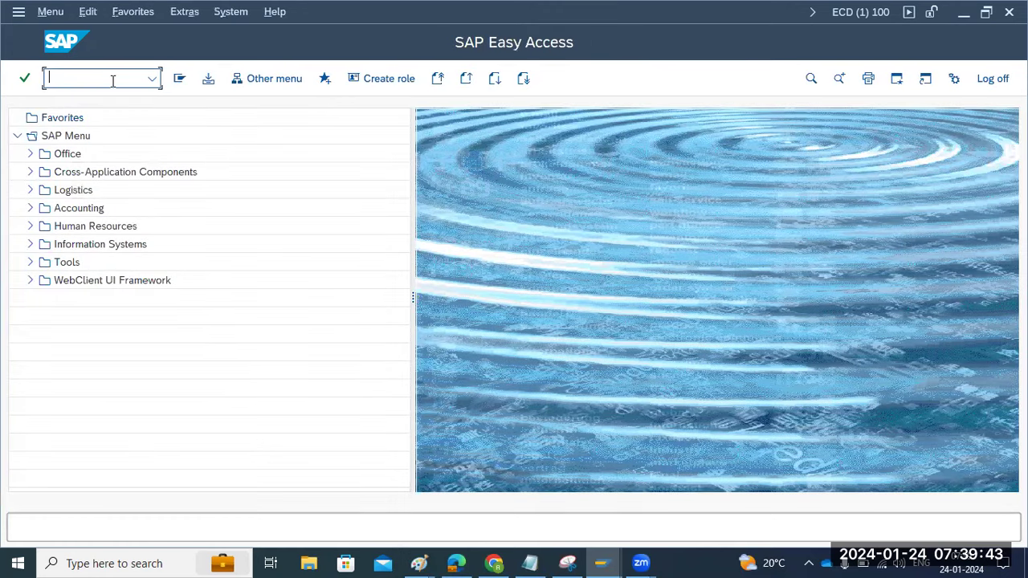
Step: Open the QIN scheduler with transaction smqr and return to SAP Easy Access
type("smqr")
key("Return")
left_click(24, 42)
Step: Open Integration Engine administration with transaction sxmb_admin and go to Manage Queues
type("sxmb_admin")
key("Return")
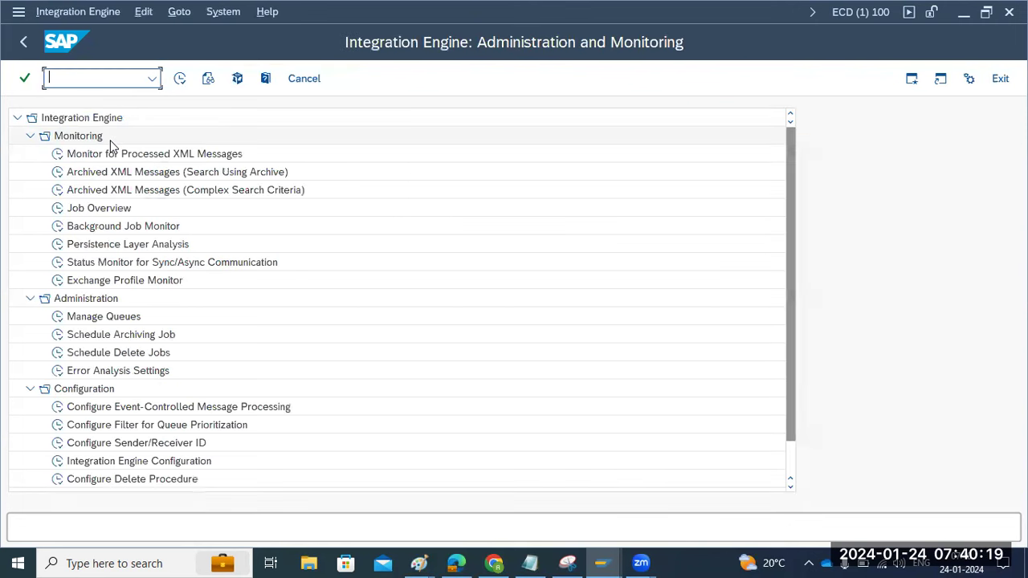
double_click(59, 318)
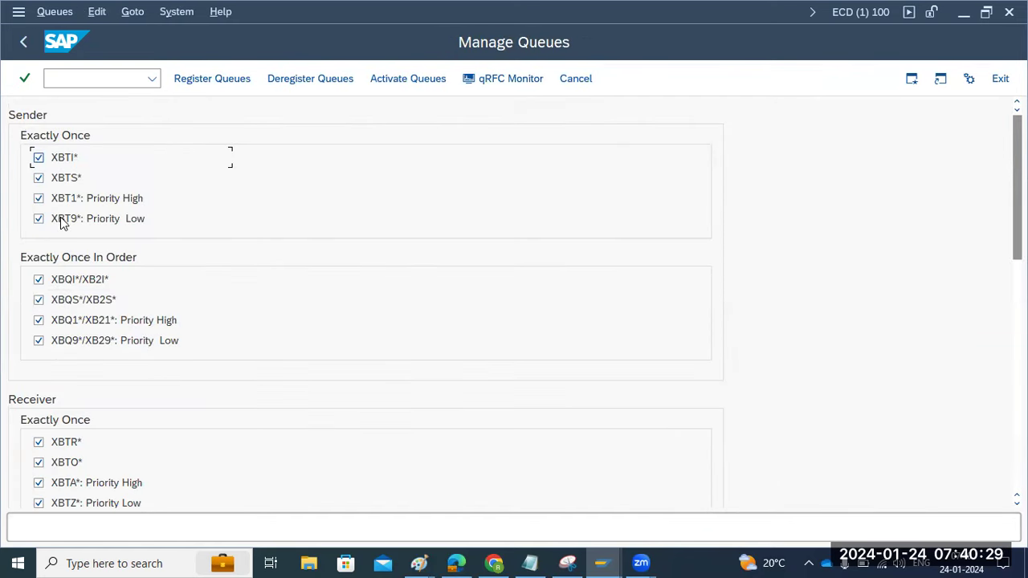
Step: Review the selected sender, receiver, acknowledgment, large message and EO filter queues and register them all
scroll(71, 420, "down", 6)
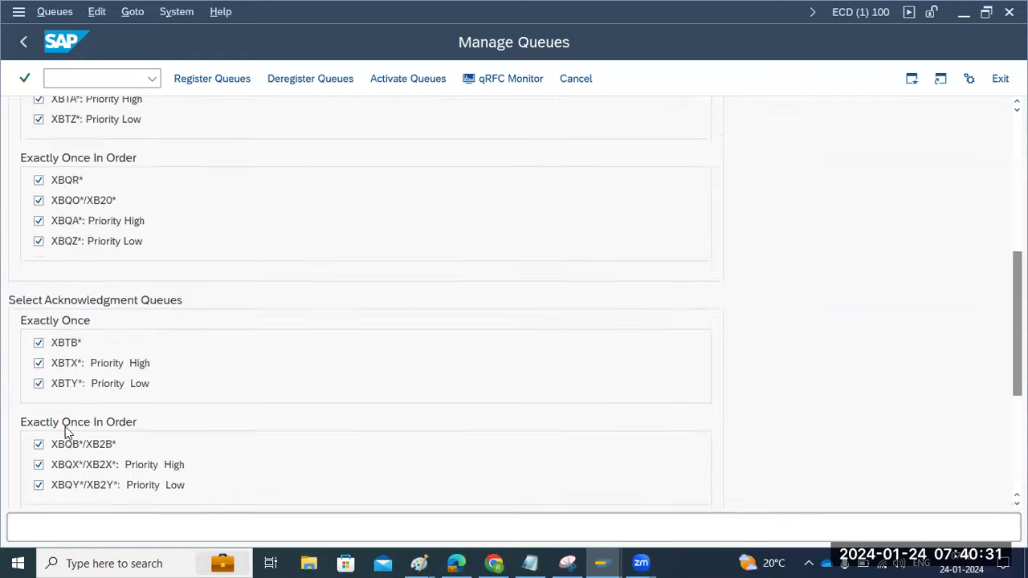
scroll(65, 426, "down", 4)
scroll(46, 463, "up", 1)
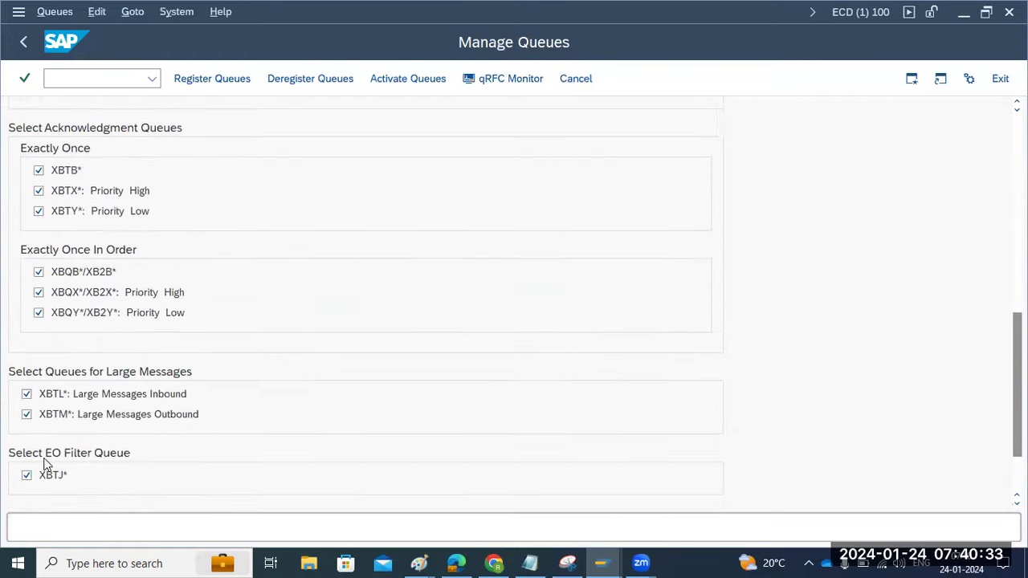
scroll(47, 463, "up", 8)
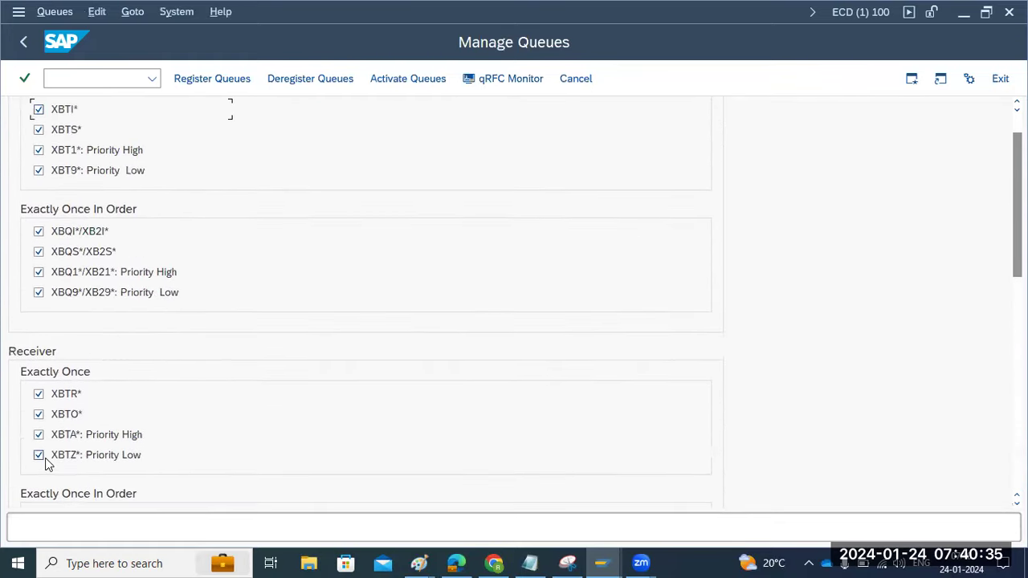
scroll(47, 464, "up", 1)
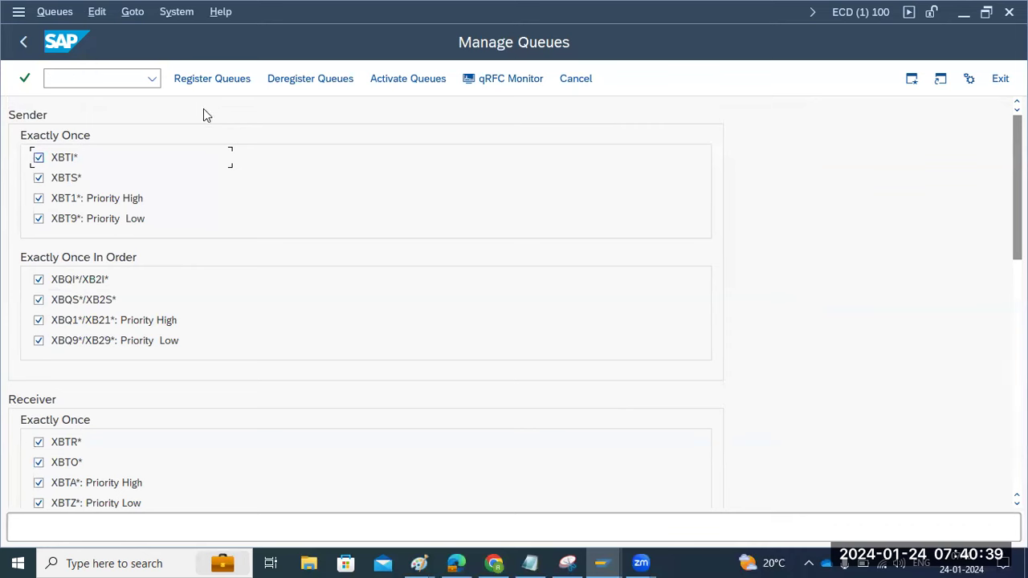
left_click(204, 78)
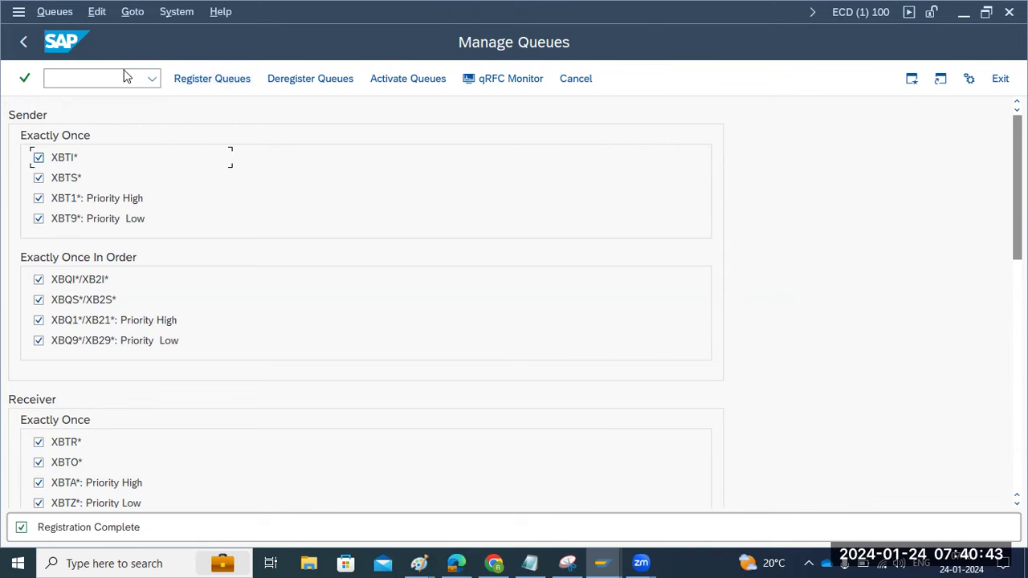
Step: Leave Manage Queues and open the QIN scheduler with transaction /nsmqr
left_click(23, 41)
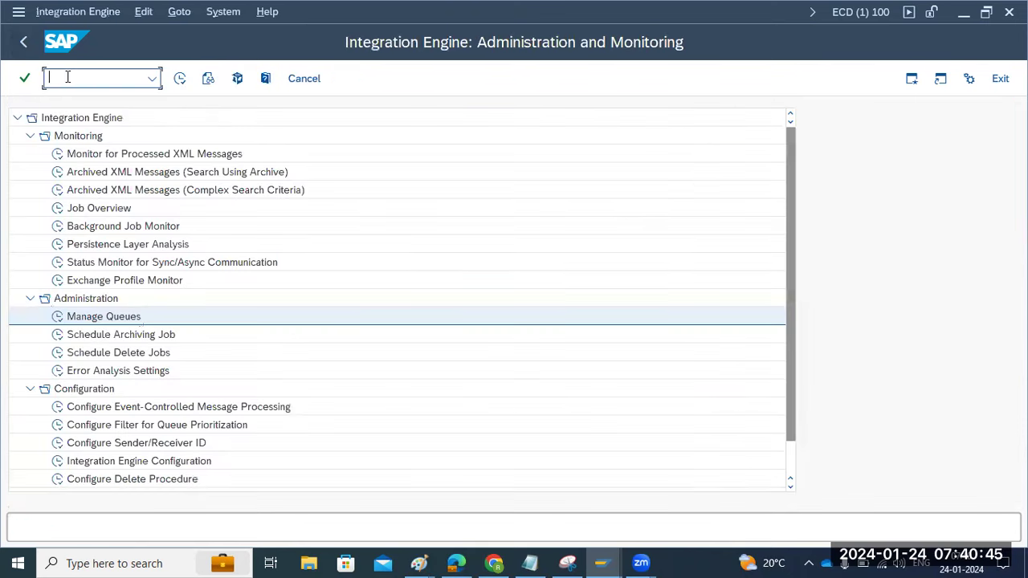
type("/nsmqr")
key("Return")
Step: Examine the list of registered inbound queues in the QIN scheduler, from the first entries to the XBT* and XZ* queues
scroll(80, 319, "down", 3)
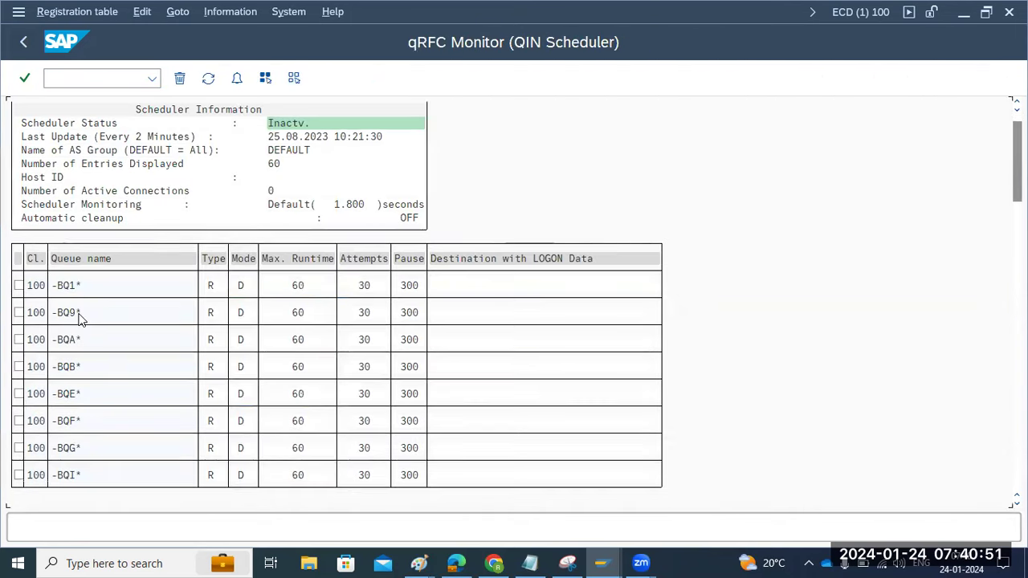
scroll(80, 321, "down", 5)
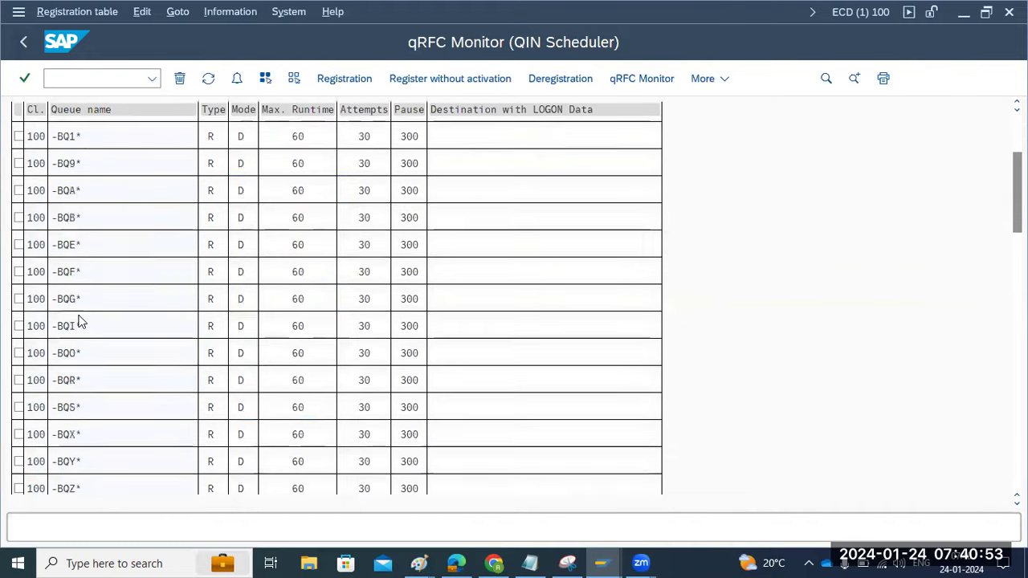
scroll(80, 321, "down", 5)
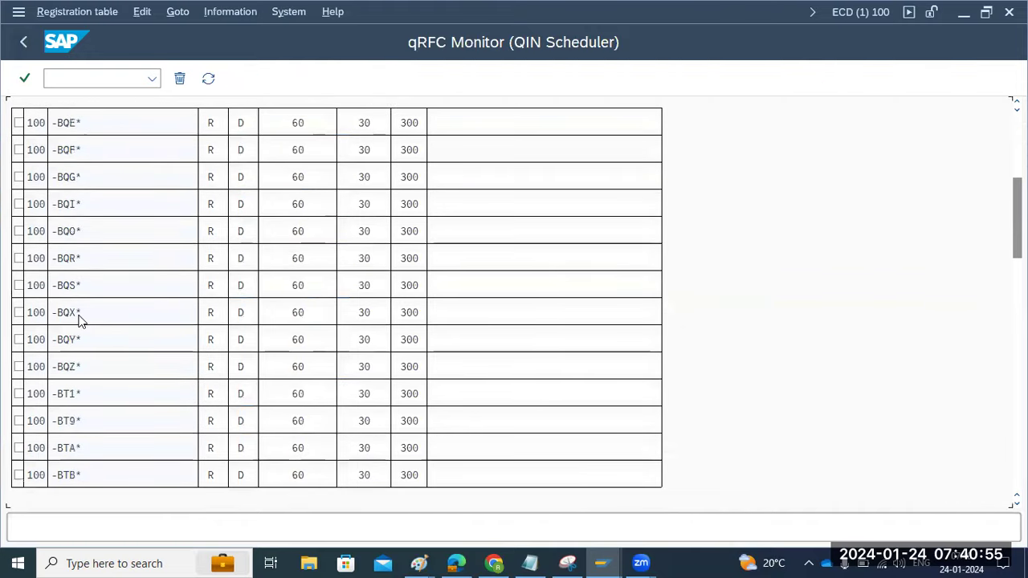
scroll(80, 322, "down", 3)
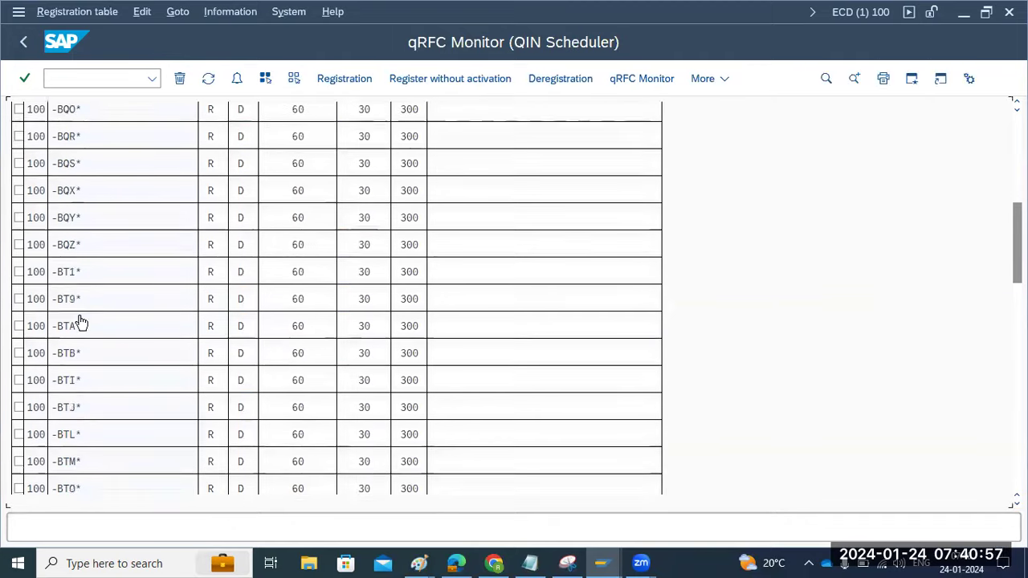
left_click_drag(1017, 249, 1017, 439)
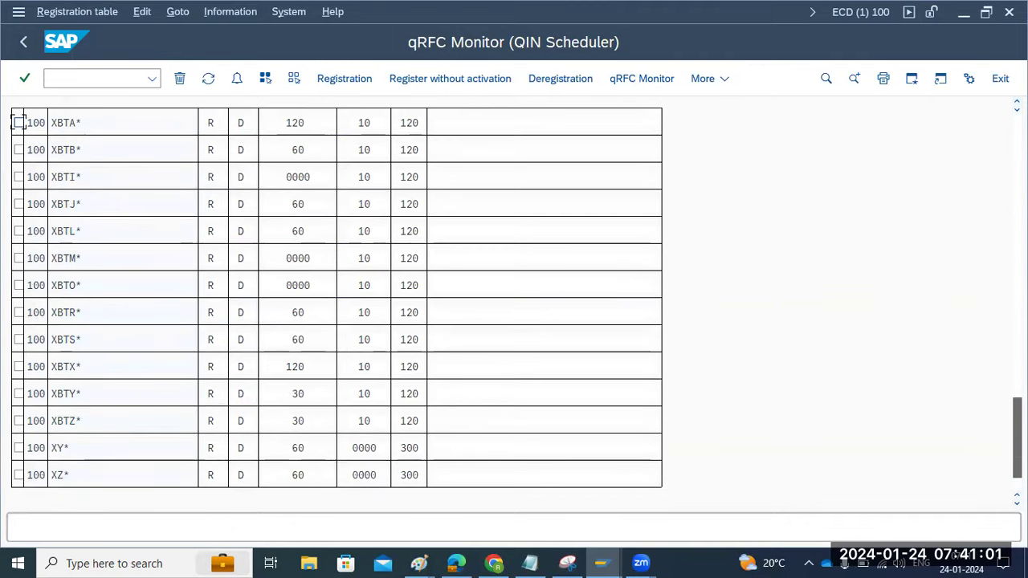
scroll(278, 477, "up", 3)
scroll(76, 449, "down", 1)
scroll(73, 448, "up", 5)
scroll(73, 448, "up", 4)
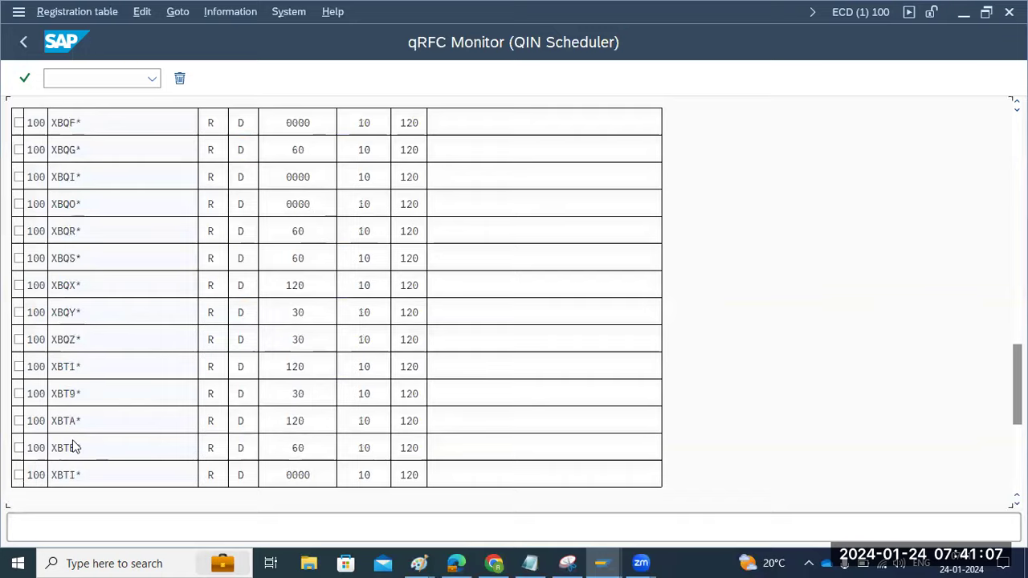
Step: Return to the start of the registered inbound queue list and leave the QIN scheduler
scroll(73, 448, "up", 1)
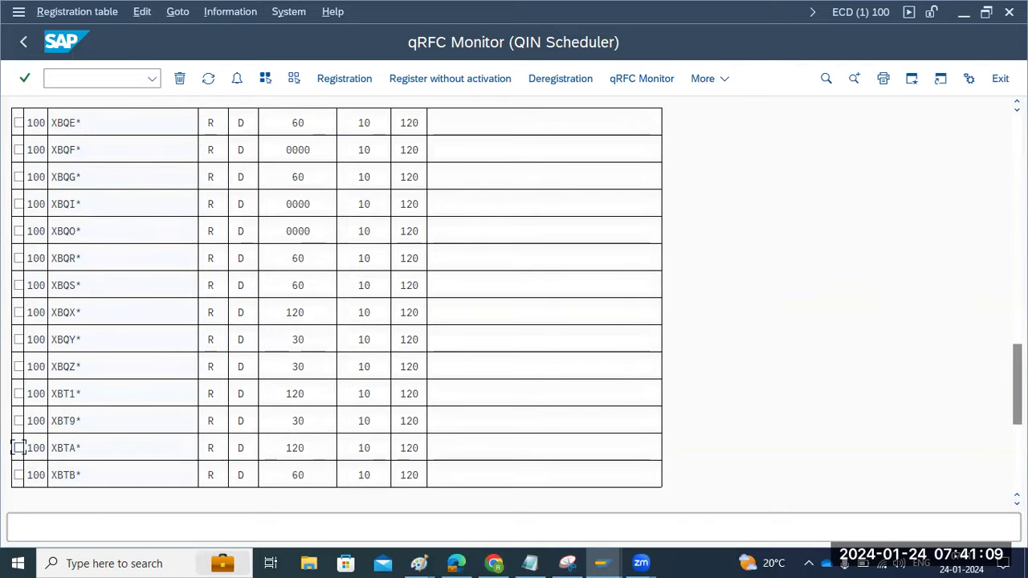
left_click_drag(1018, 386, 1017, 155)
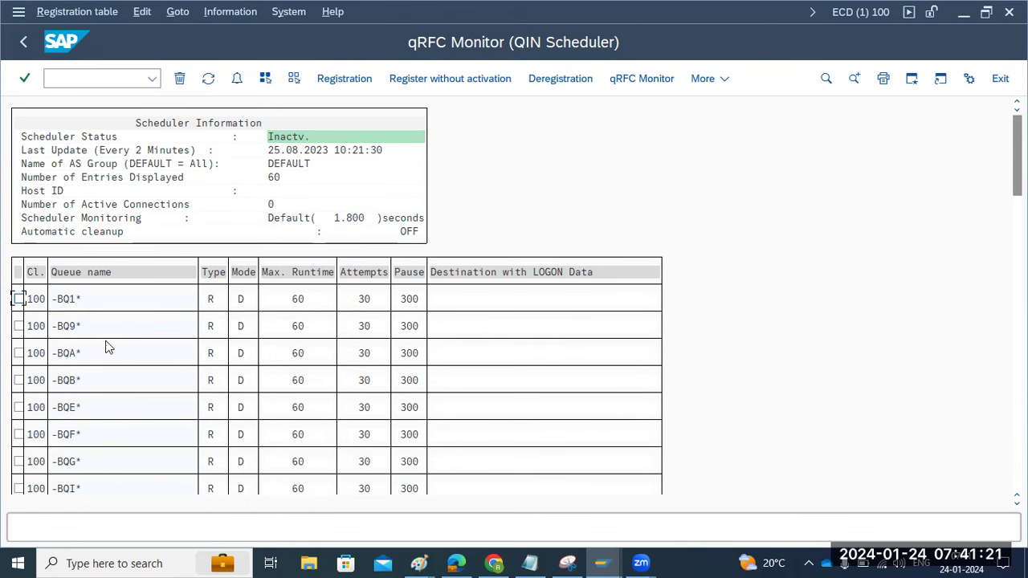
left_click(24, 43)
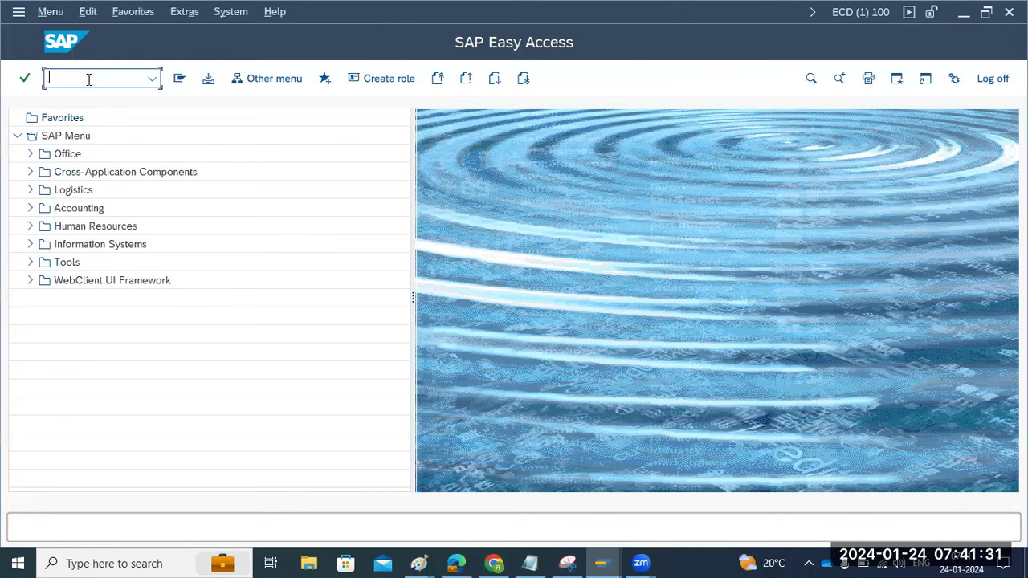
Step: Switch to the ECC and BW diagram in Paint and draw a short line about 60 px long above the ECC box
mouse_move(437, 562)
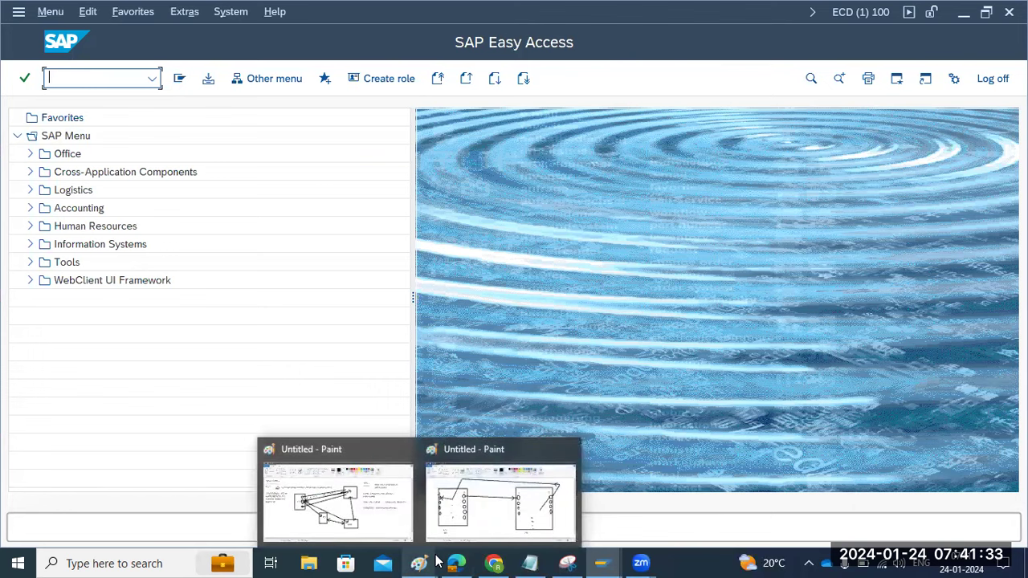
left_click(479, 505)
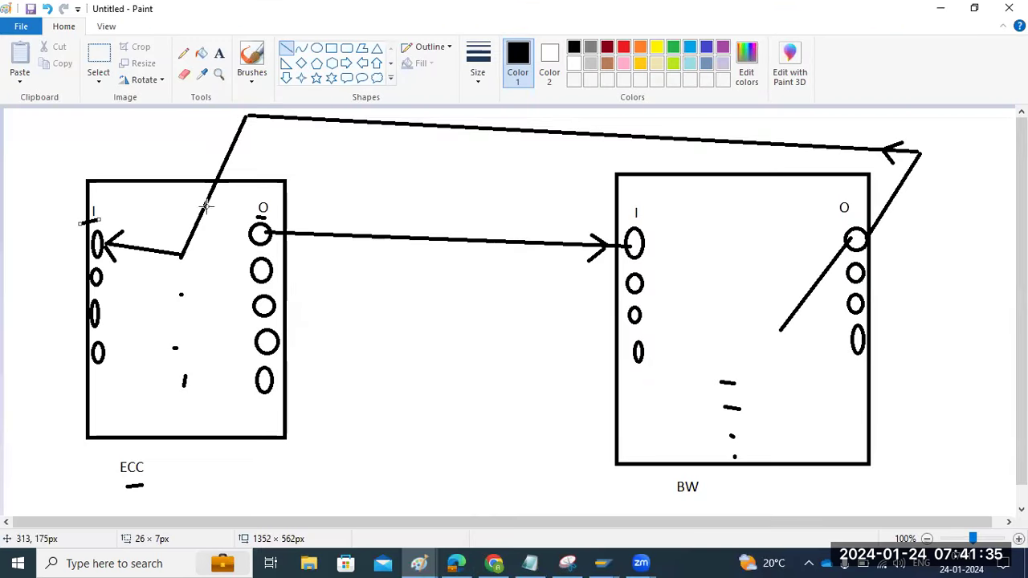
left_click_drag(99, 145, 147, 143)
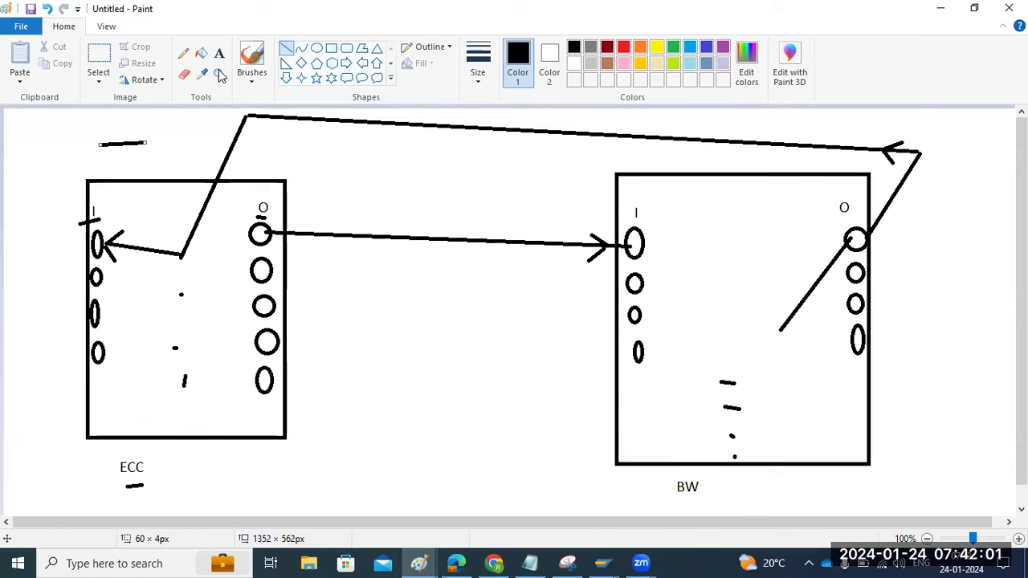
Step: Add a text box between the ECC and BW boxes listing SM58, SMQR, SMQS, SMQ1 and SMq2 on separate lines
left_click_drag(369, 282, 527, 479)
type("SM58")
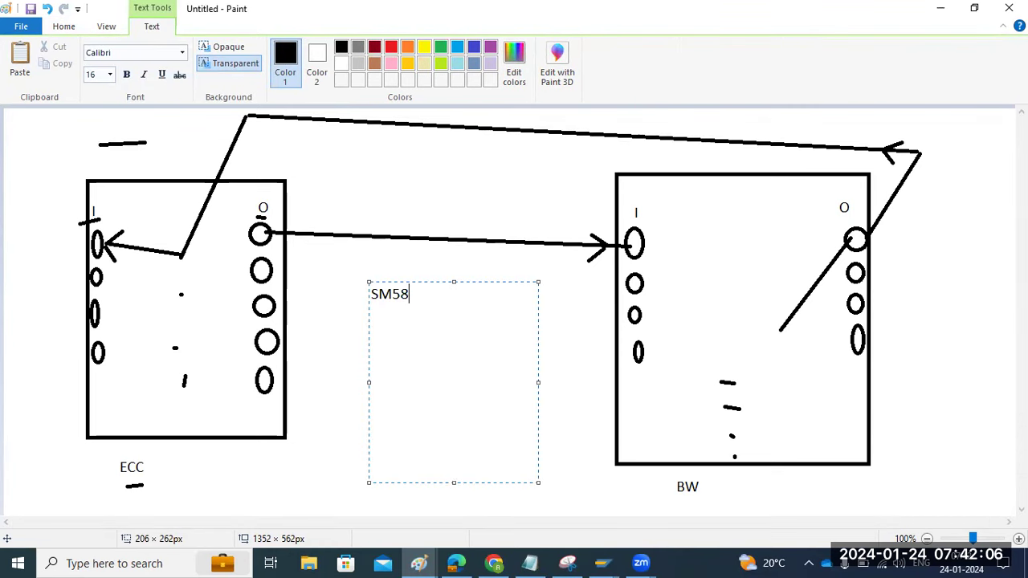
key("Return")
type("SMQR")
key("Return")
type("SMQS ")
type("SMQ1")
key("Return")
type("SMq2")
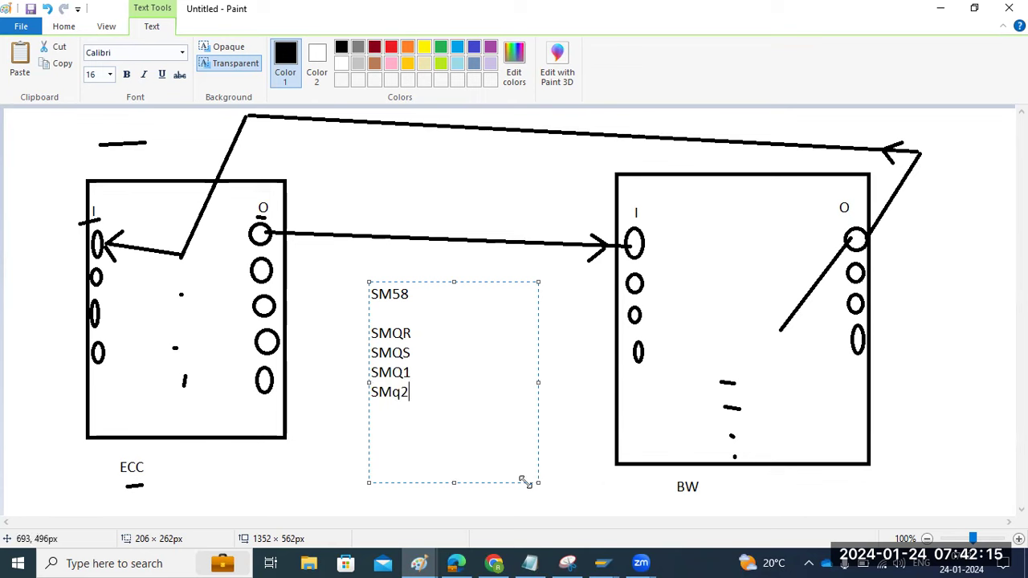
Step: Review the transaction list in the text box, highlighting the SMQR and SMQS pair and the SMQ1 and SMq2 pair
left_click_drag(410, 393, 371, 328)
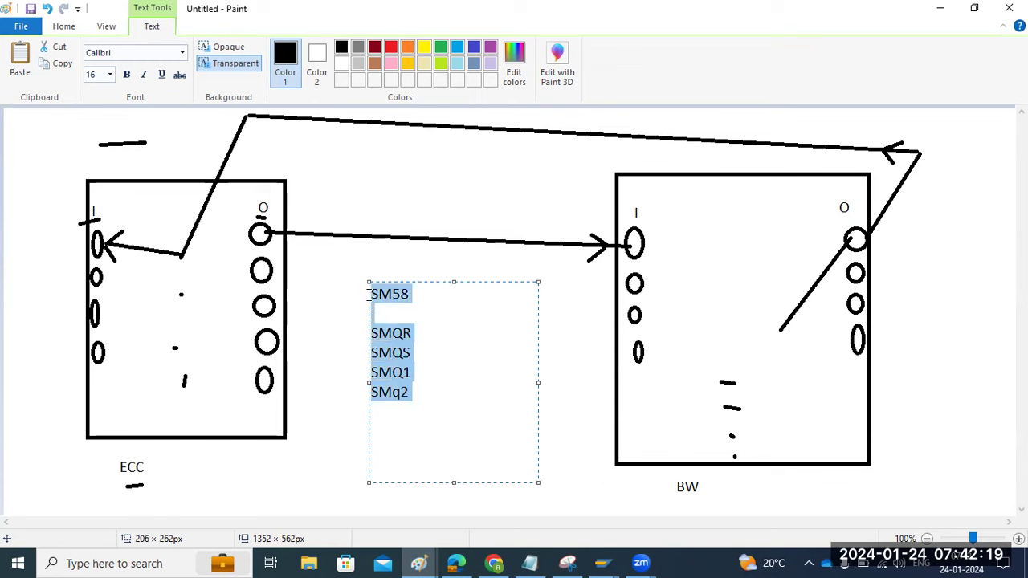
left_click(410, 352)
left_click_drag(410, 351, 374, 333)
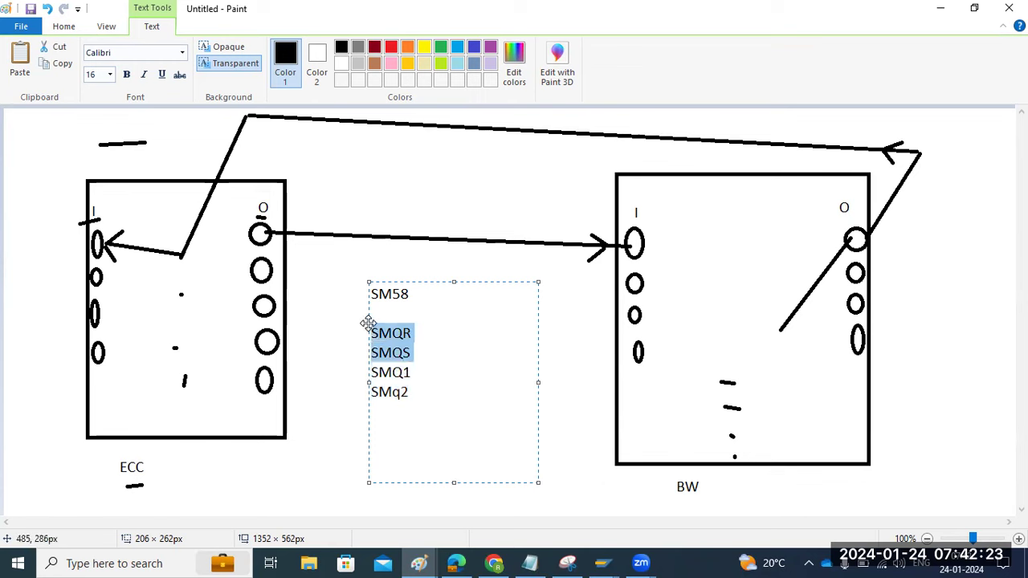
left_click(374, 333)
left_click_drag(371, 333, 415, 350)
left_click(412, 351)
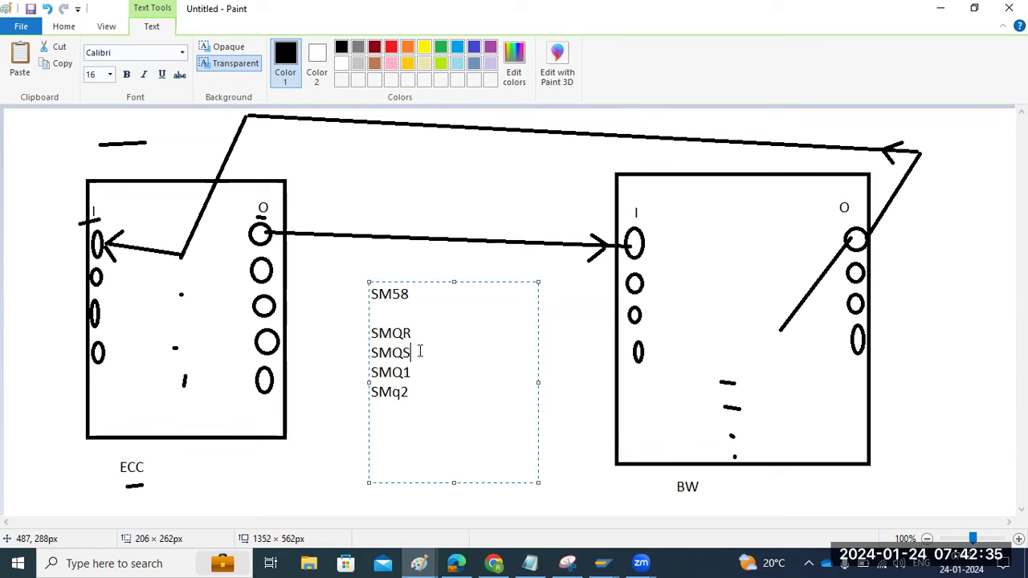
left_click_drag(412, 354, 372, 314)
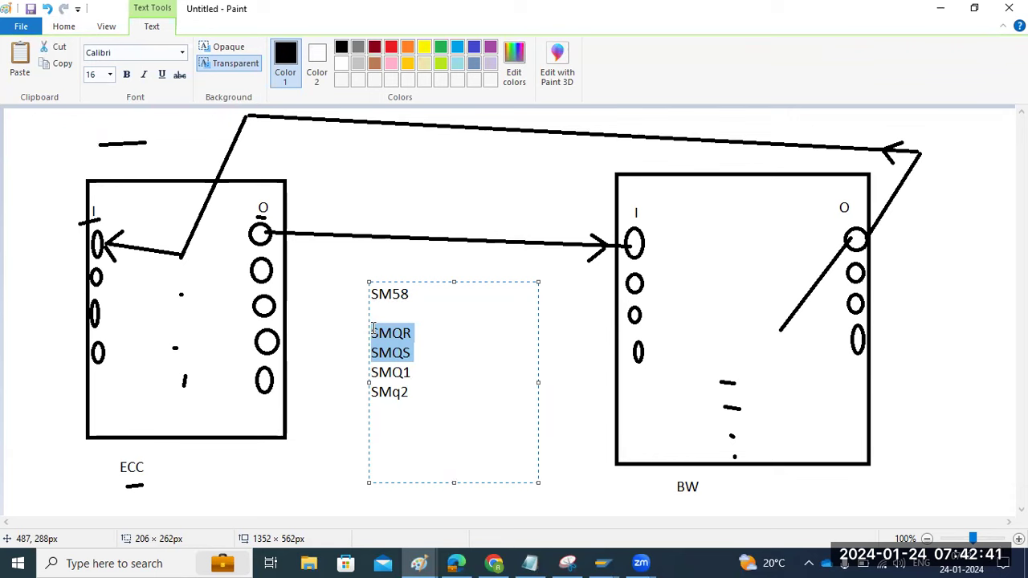
left_click(375, 333)
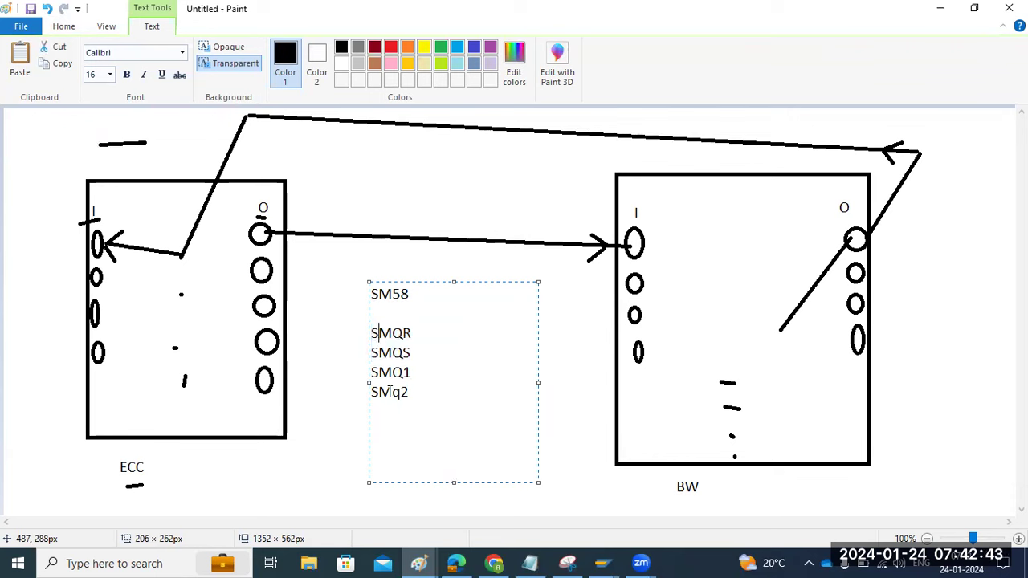
left_click_drag(414, 393, 367, 369)
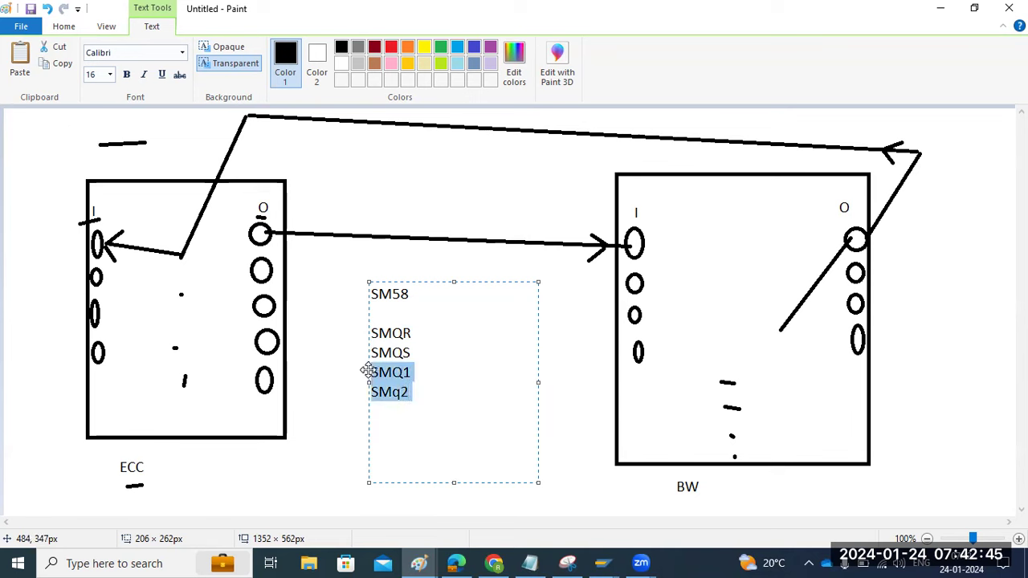
left_click(412, 392)
left_click_drag(410, 392, 373, 378)
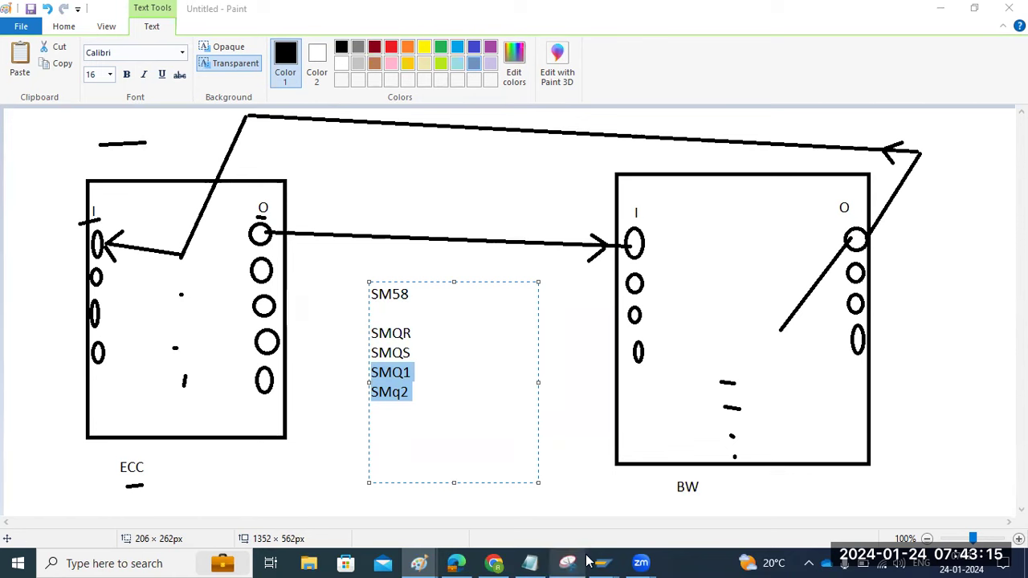
Step: Switch back to the SAP session and open the QOUT scheduler with transaction smqs
mouse_move(602, 563)
left_click(663, 490)
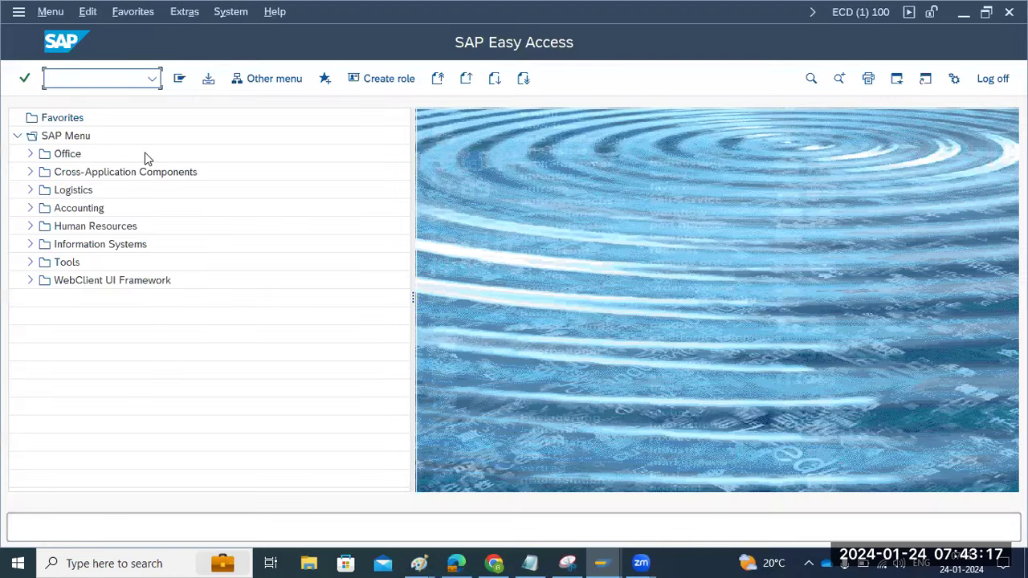
type("smqs")
key("Return")
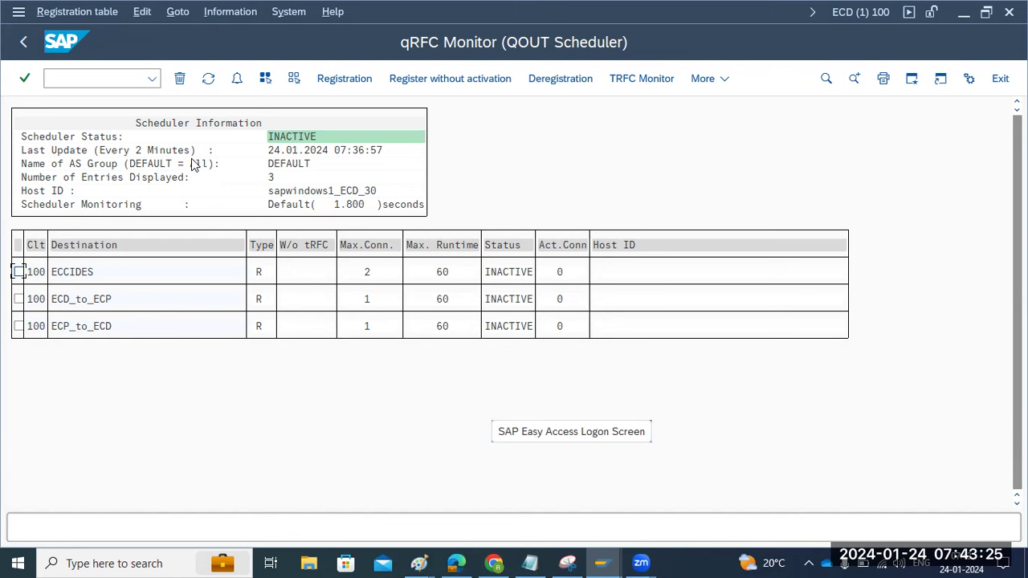
Step: Leave the QOUT scheduler and open the QIN scheduler with transaction smqr
left_click(24, 44)
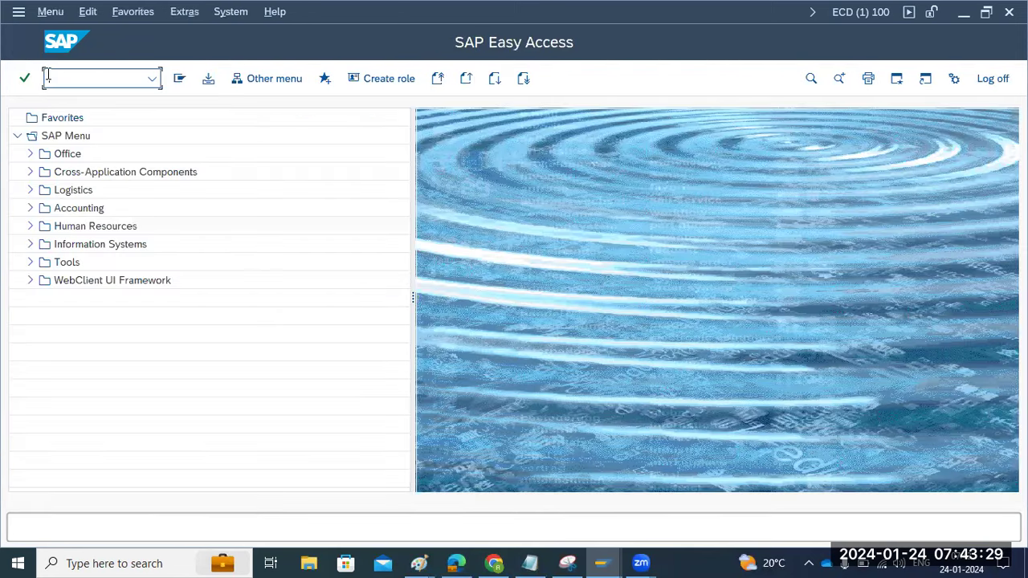
type("smqr")
key("Return")
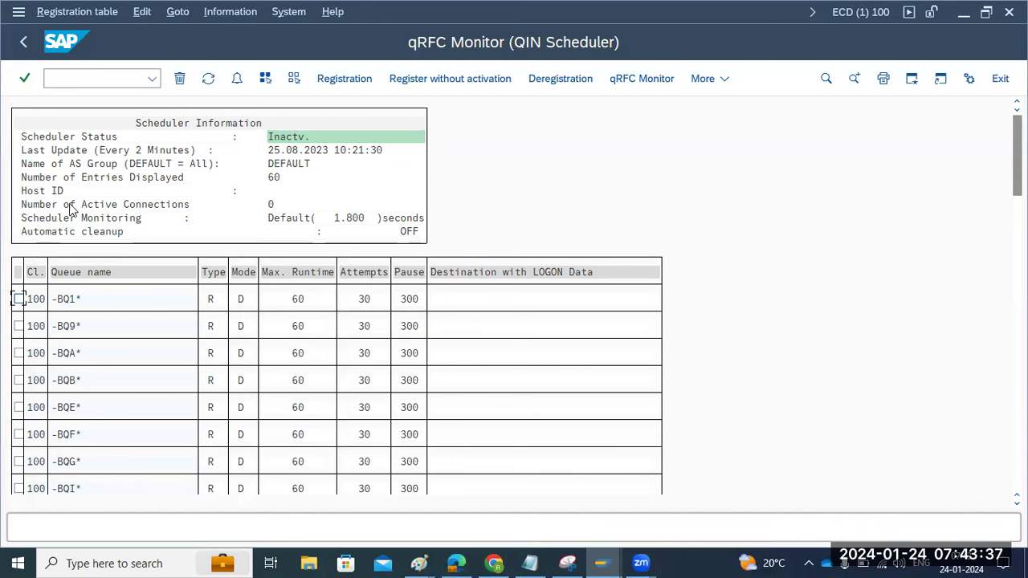
Step: Go from the QIN scheduler to the configuration of RFC connections and expand the Internal Connections
left_click(83, 79)
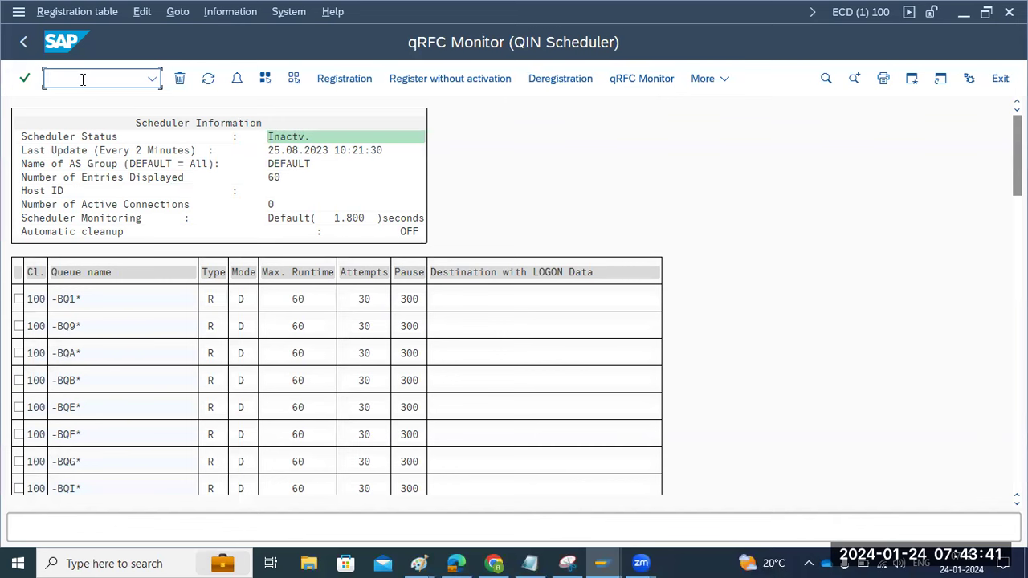
type("/")
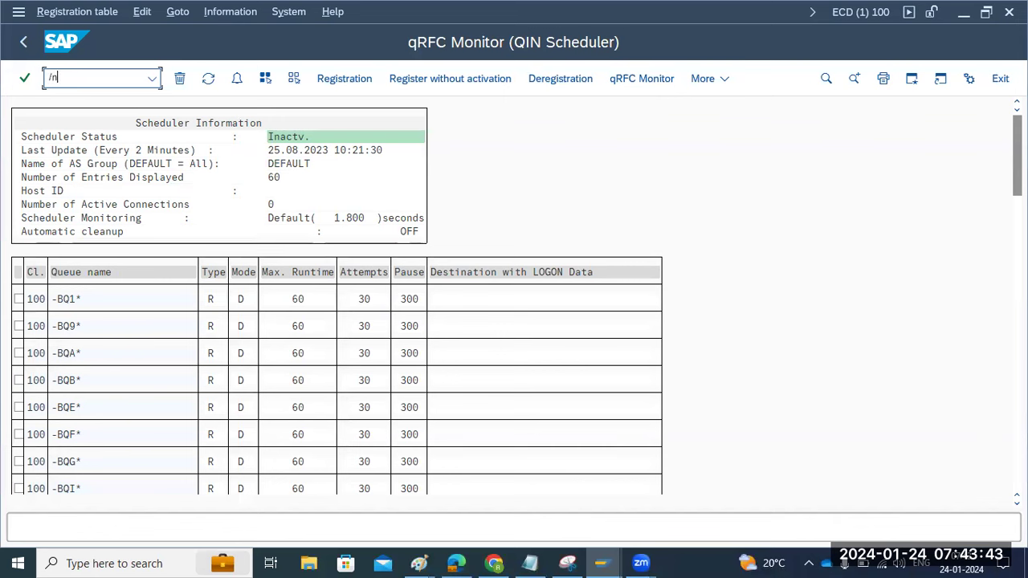
type("nwe05")
key("Return")
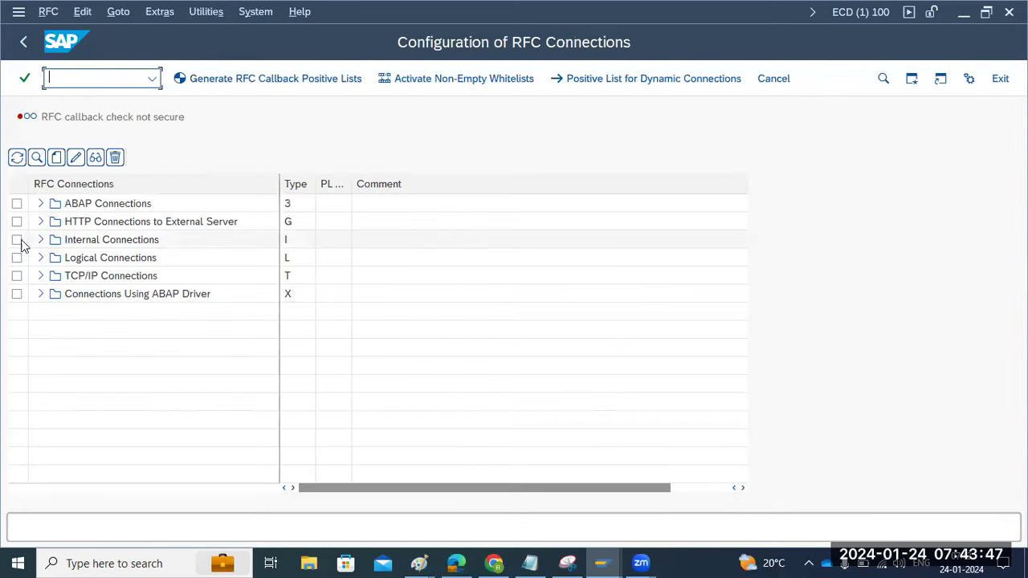
left_click(40, 240)
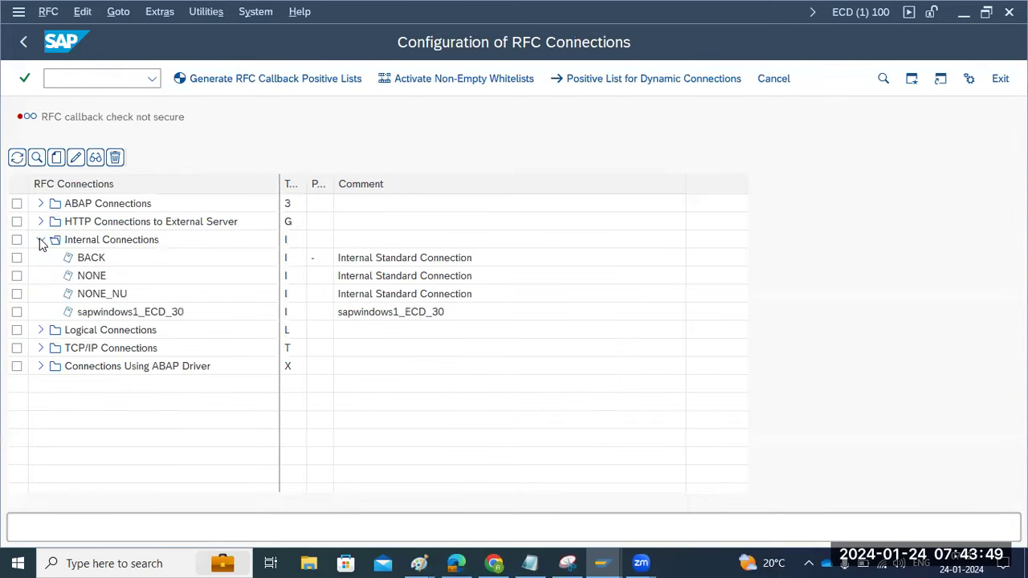
Step: Point out the internal connections NONE and sapwindows1_ECD_30 in the RFC connection list
left_click(94, 280)
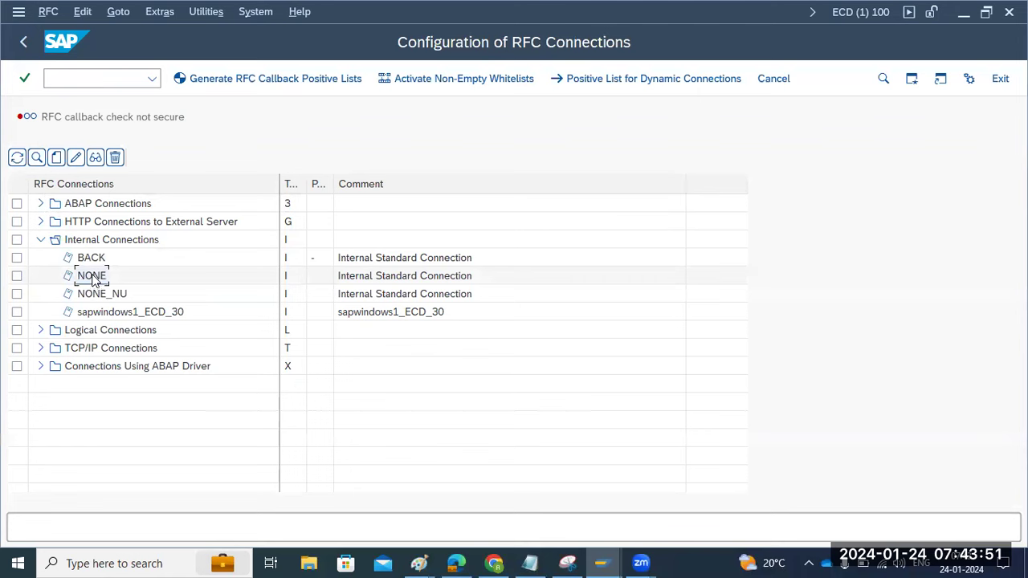
left_click(110, 315)
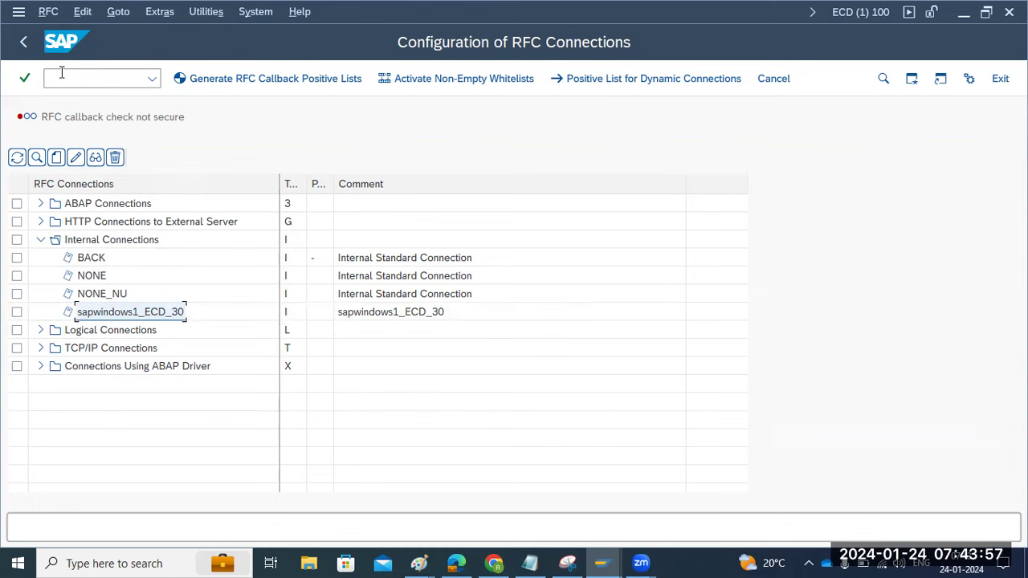
left_click(96, 277)
left_click(138, 311)
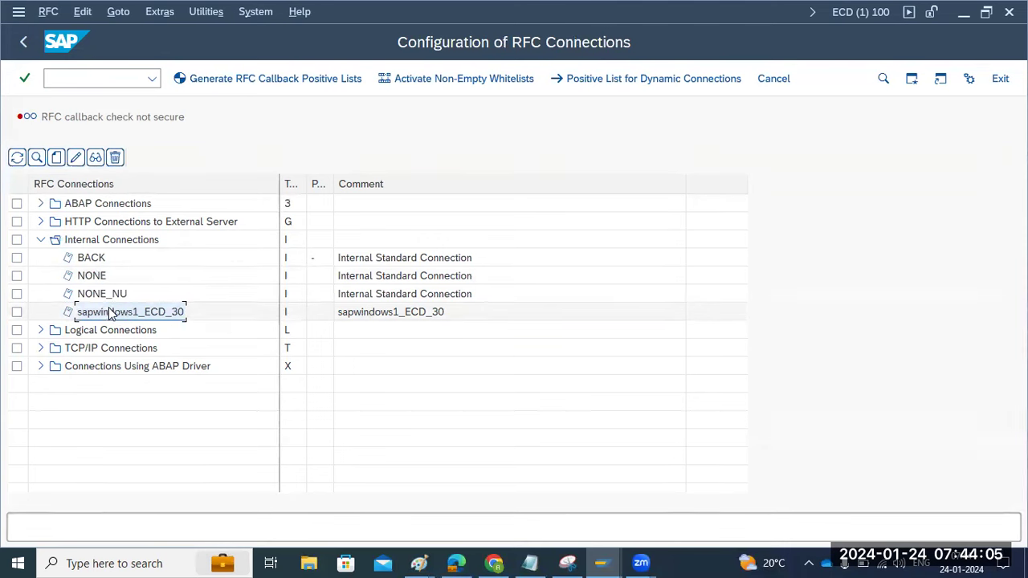
left_click(95, 277)
left_click(108, 315)
Step: Check the details of the internal RFC destinations BACK and NONE, returning to the connection list after each
left_click(88, 261)
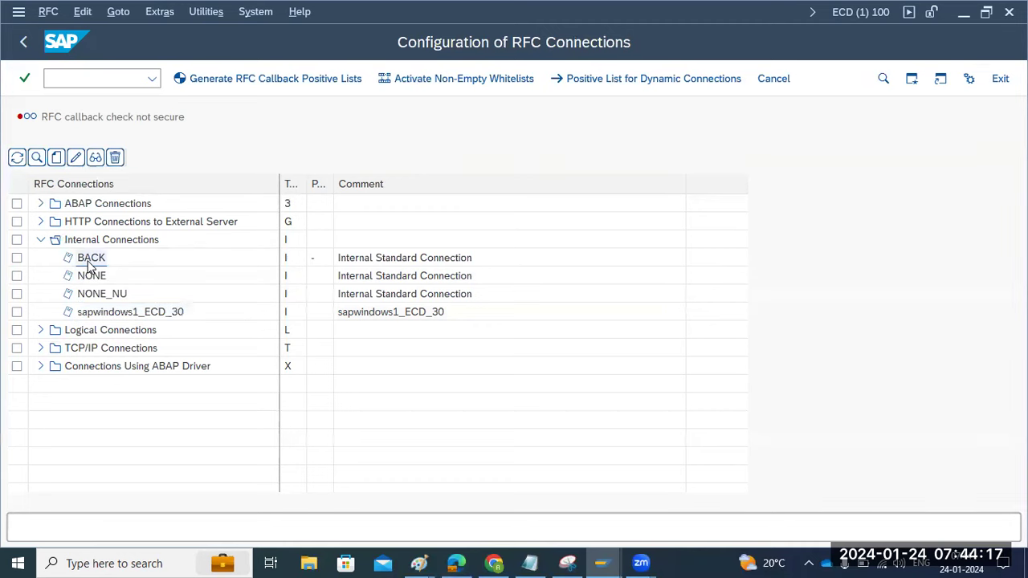
double_click(88, 260)
left_click(21, 41)
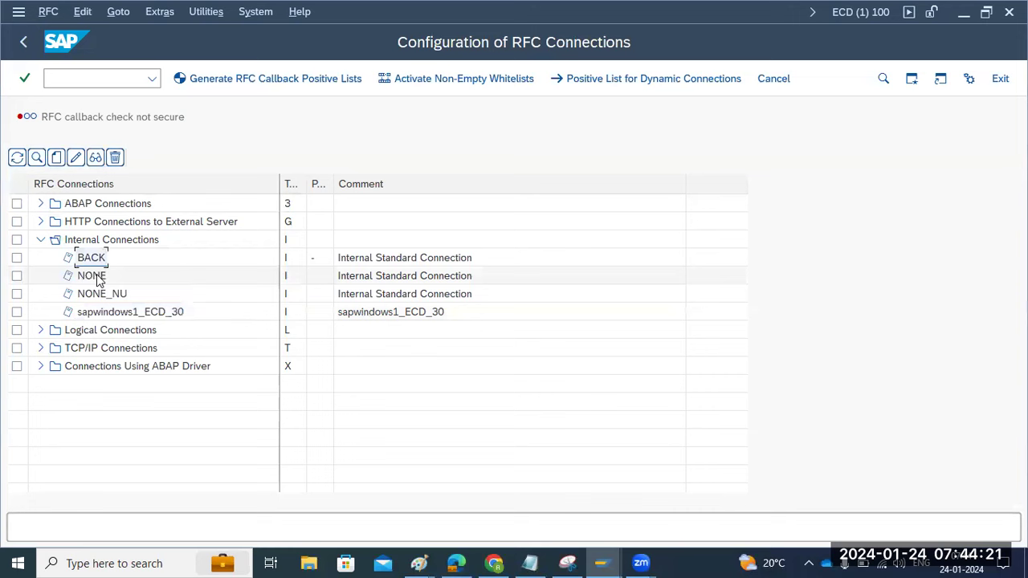
double_click(96, 275)
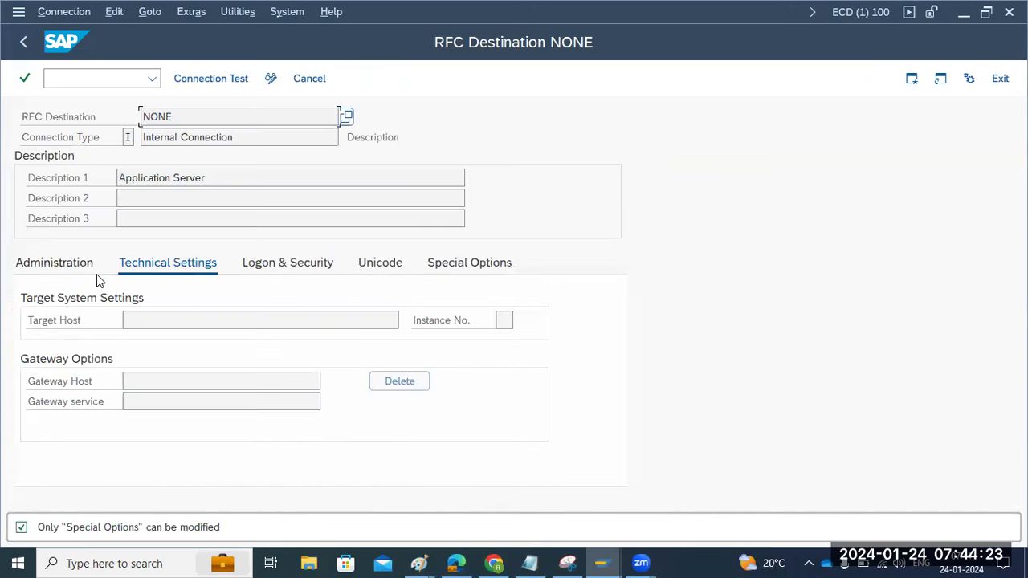
left_click(24, 41)
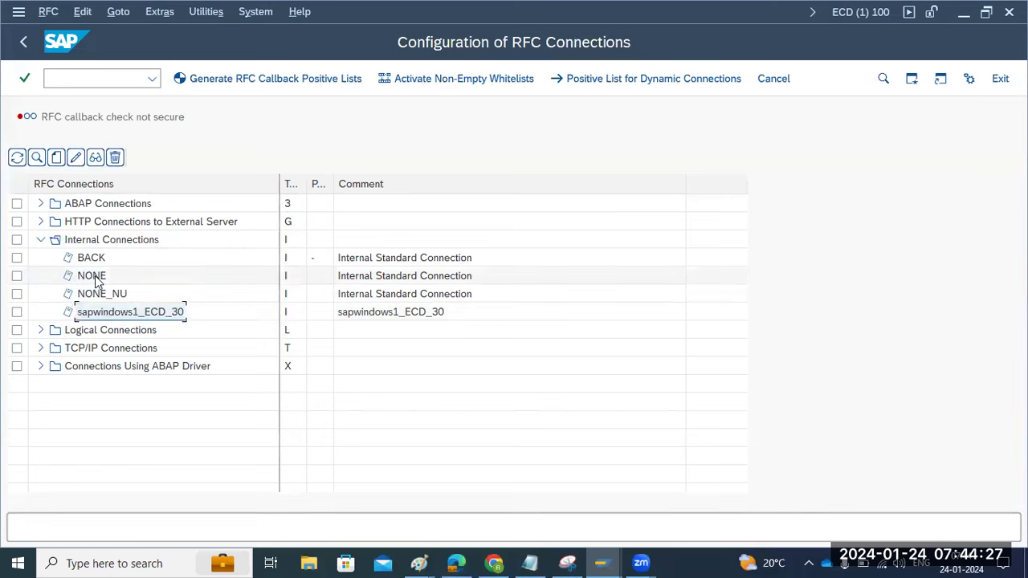
Step: Check the technical settings and the logon and security settings of RFC destination sapwindows1_ECD_30, and return to the list
double_click(117, 313)
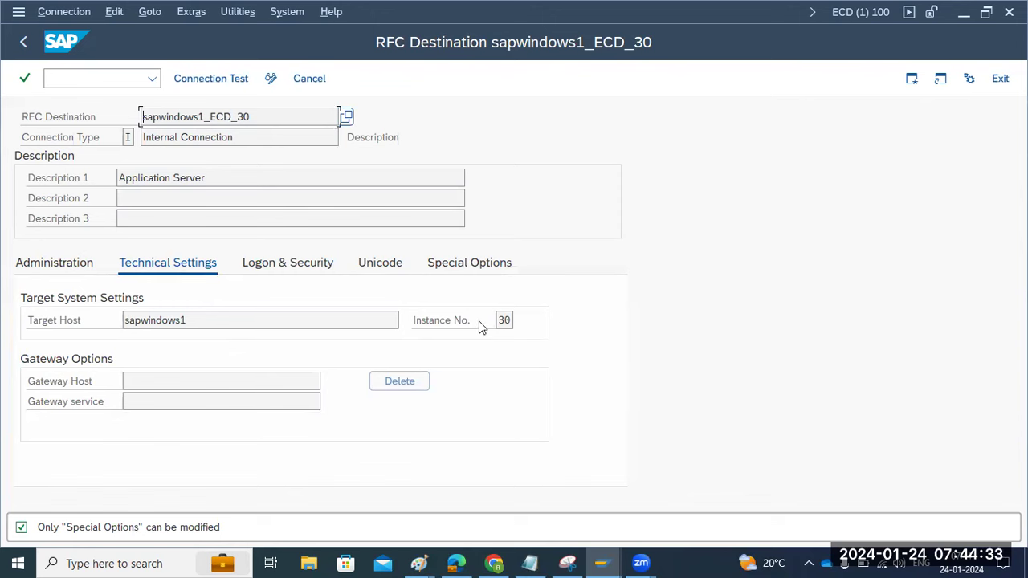
left_click(325, 266)
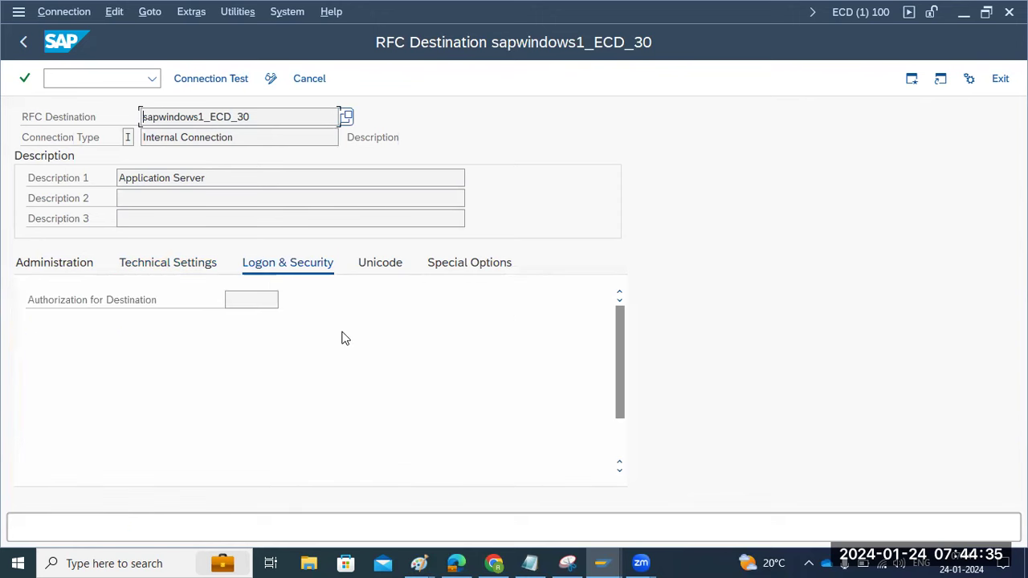
left_click(27, 42)
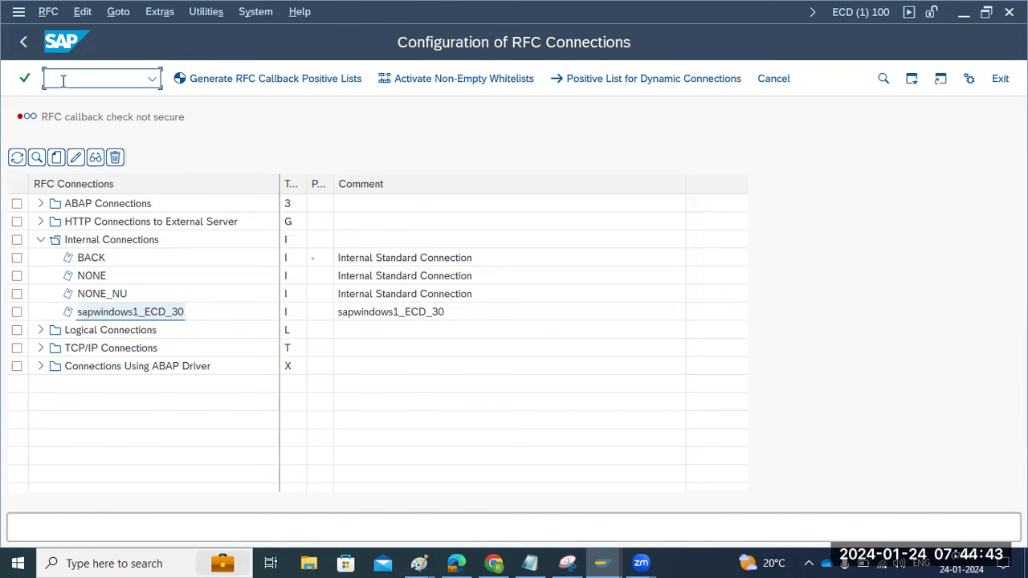
Step: Open the Transactional RFC monitor with transaction /nsm58
type("n")
type("m58")
key("Return")
Step: Clear both display period dates and list the transactional RFC entries for user BASIS
double_click(244, 120)
key("Delete")
key("Tab")
key("Delete")
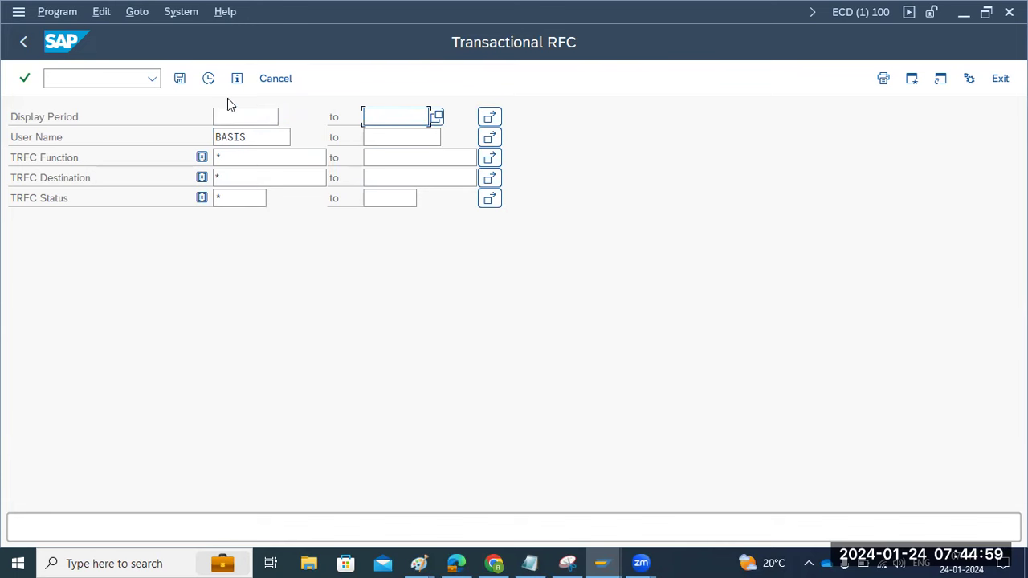
left_click(208, 78)
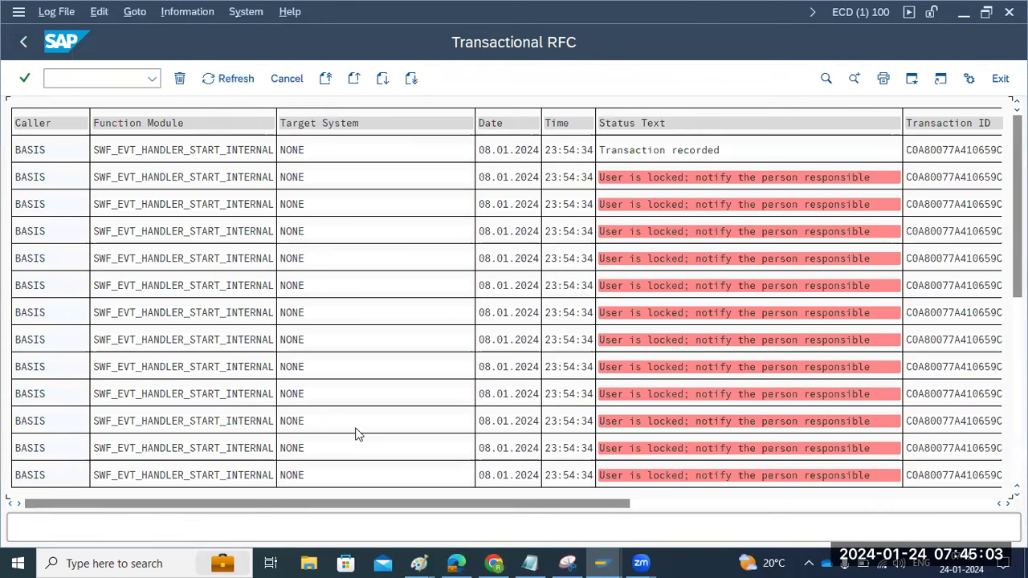
Step: Execute the LUW of the first entry, which has status Transaction recorded, and check the transaction ID, host and program columns
left_click(297, 152)
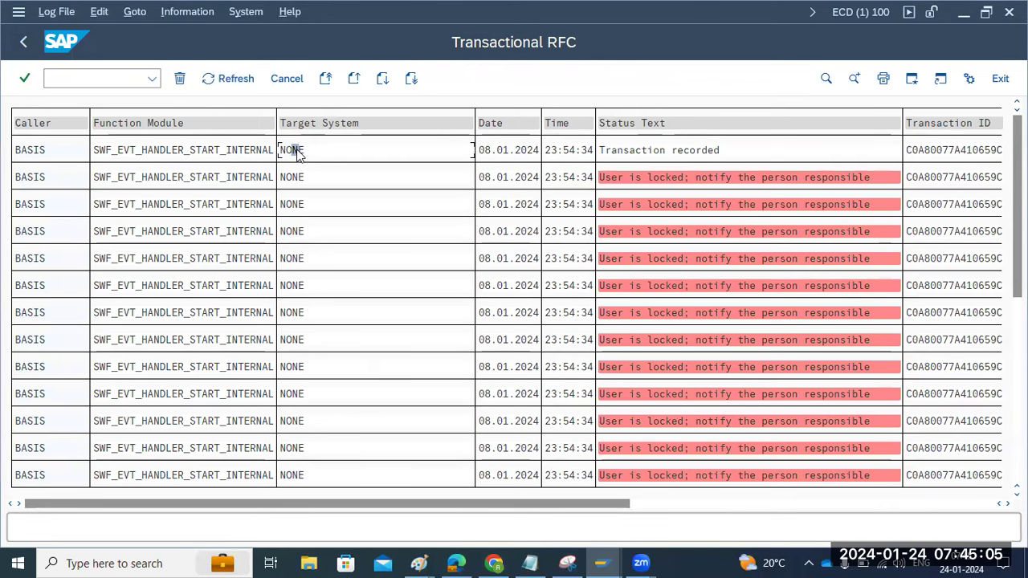
double_click(297, 153)
left_click(15, 43)
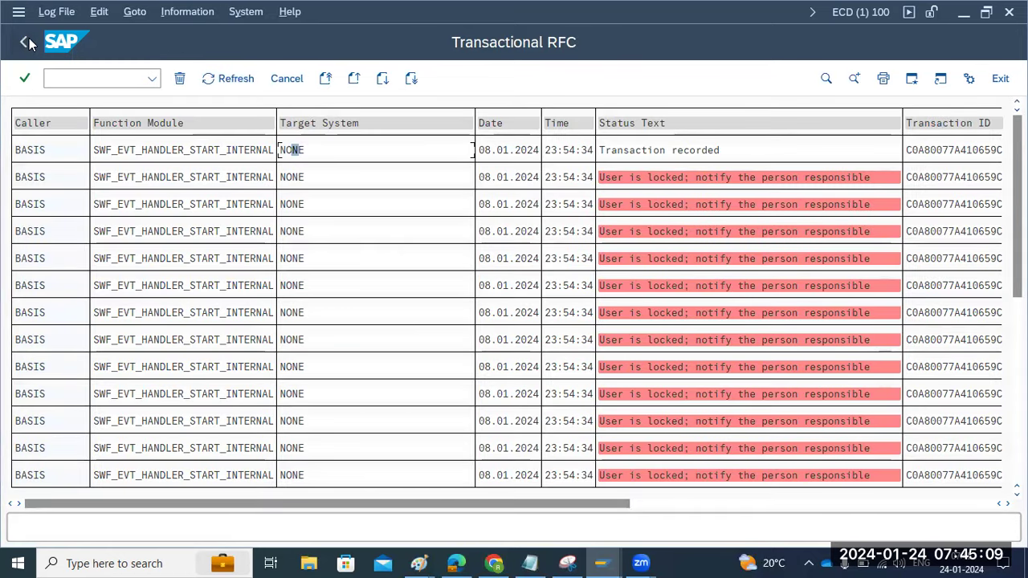
key("F10")
key("Right")
key("Down")
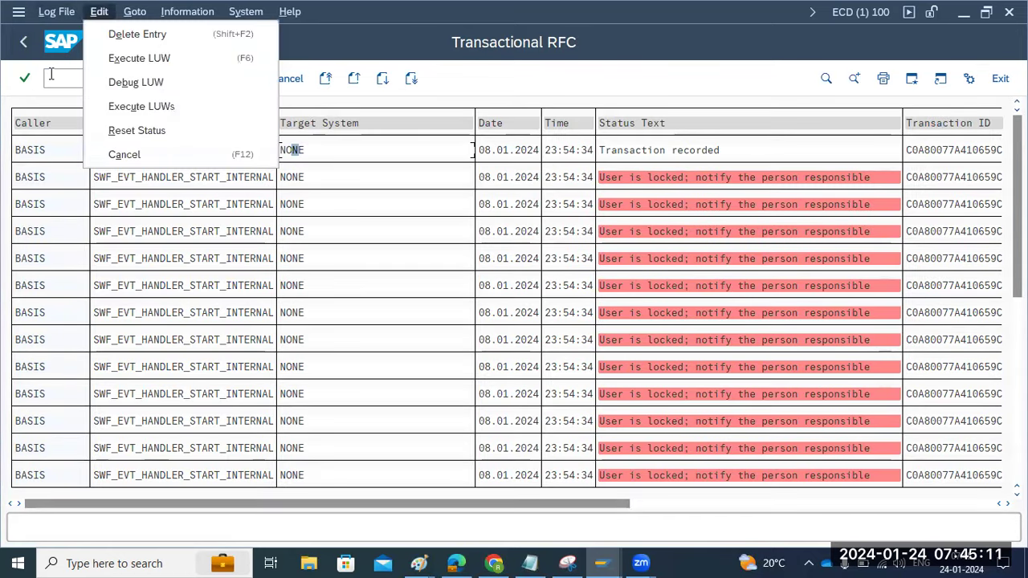
left_click(114, 61)
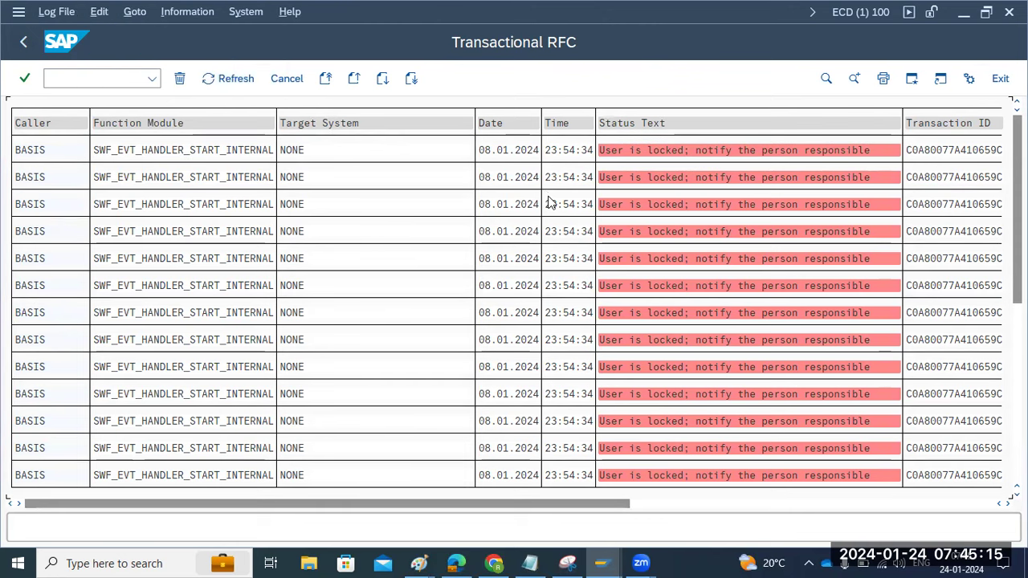
left_click(692, 504)
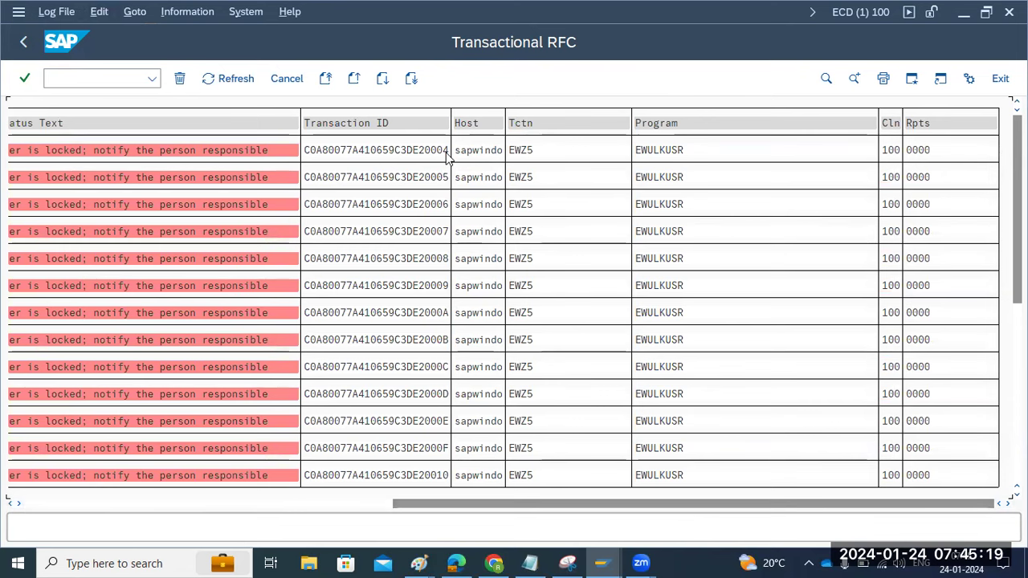
left_click(370, 504)
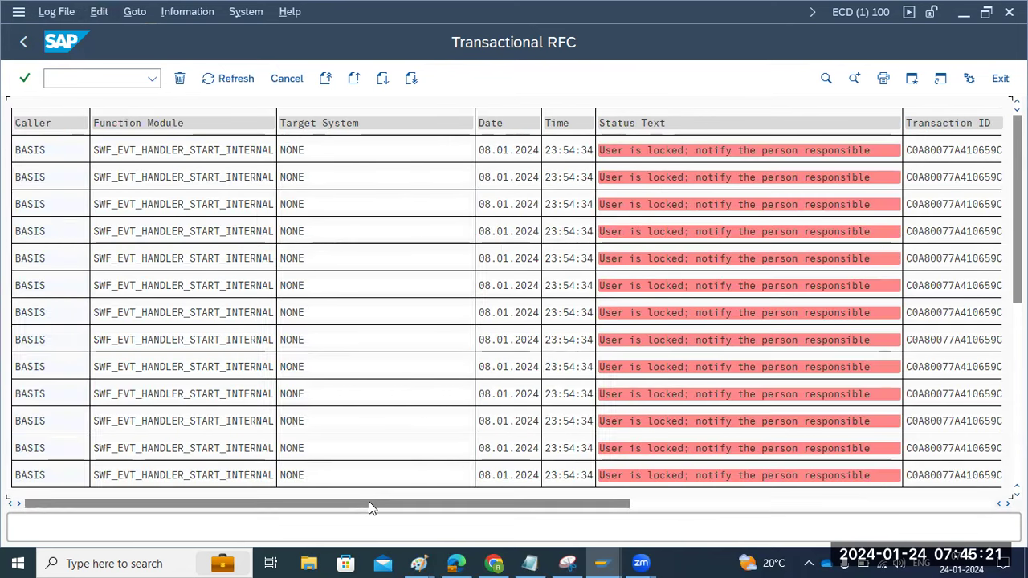
Step: Leave the transactional RFC list, view the QIN Scheduler with transaction smqr, and return to the SAP Easy Access screen
left_click(24, 47)
left_click(29, 44)
type("smqr")
key("Return")
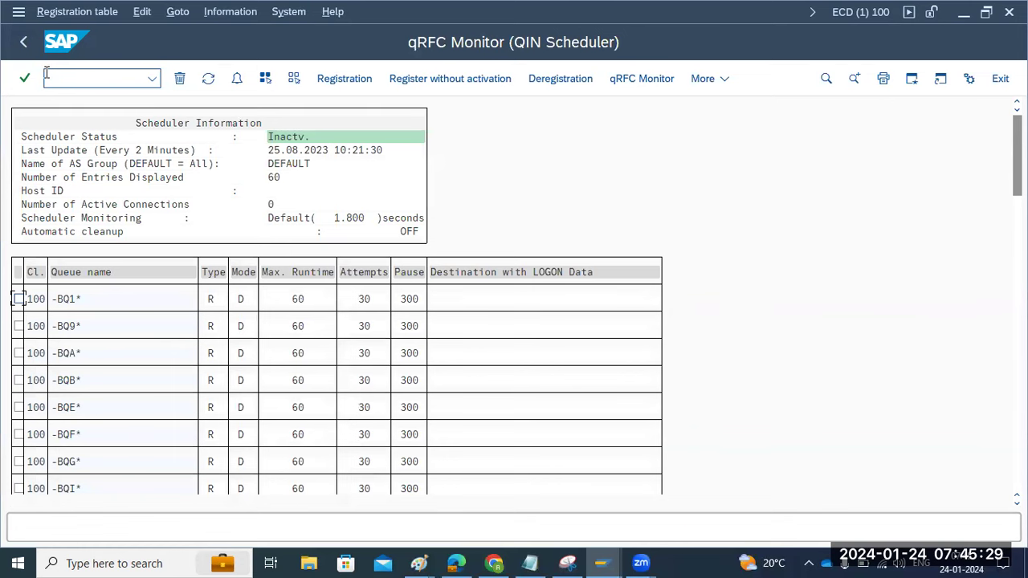
left_click(24, 43)
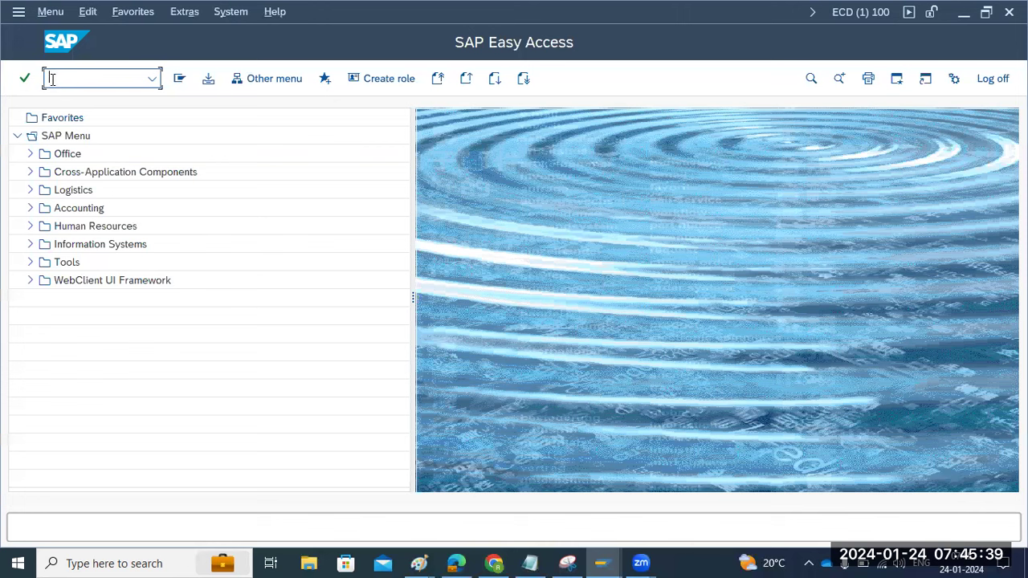
Step: Minimize all open windows to show the Windows desktop
mouse_move(419, 562)
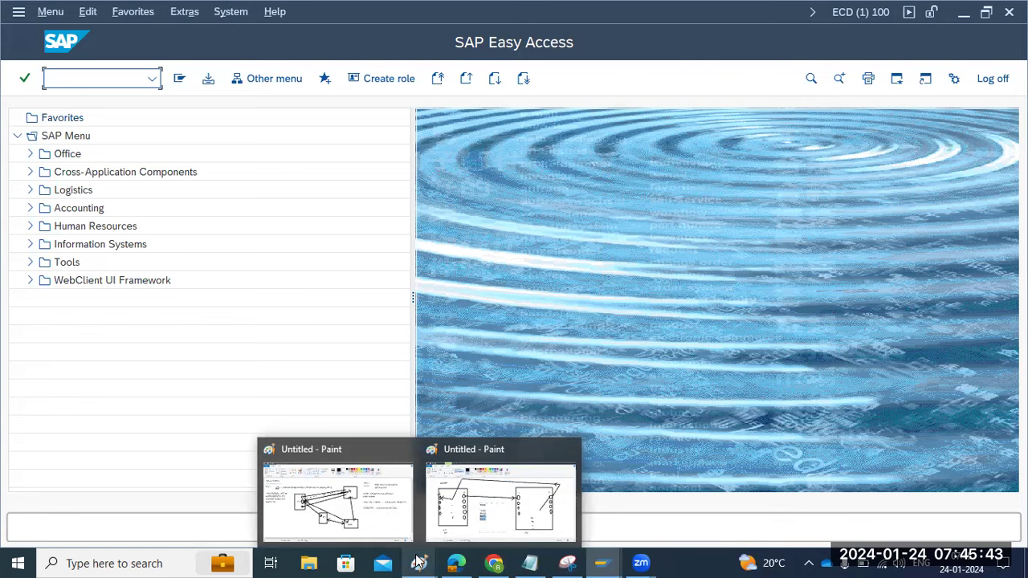
right_click(676, 557)
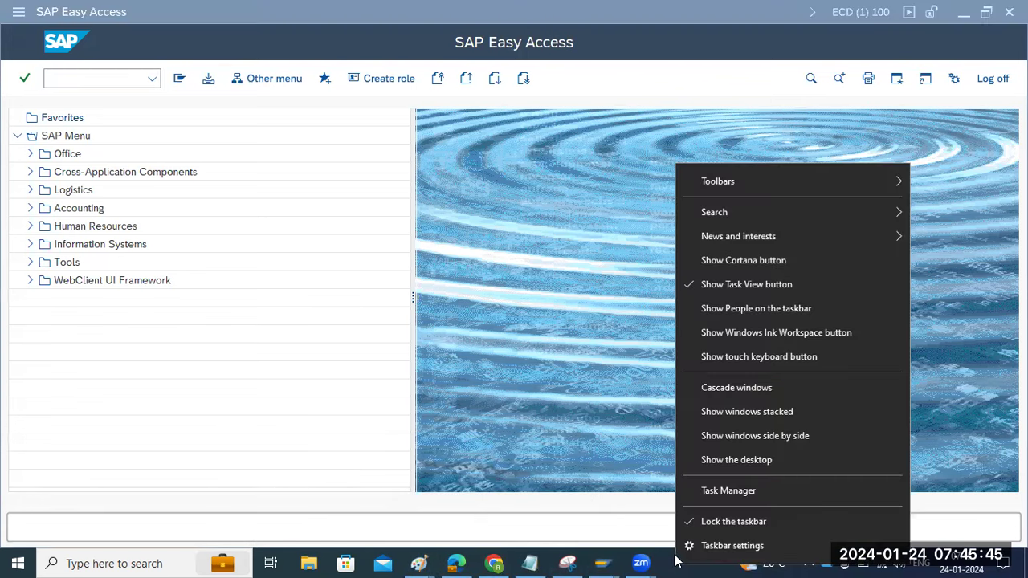
left_click(719, 464)
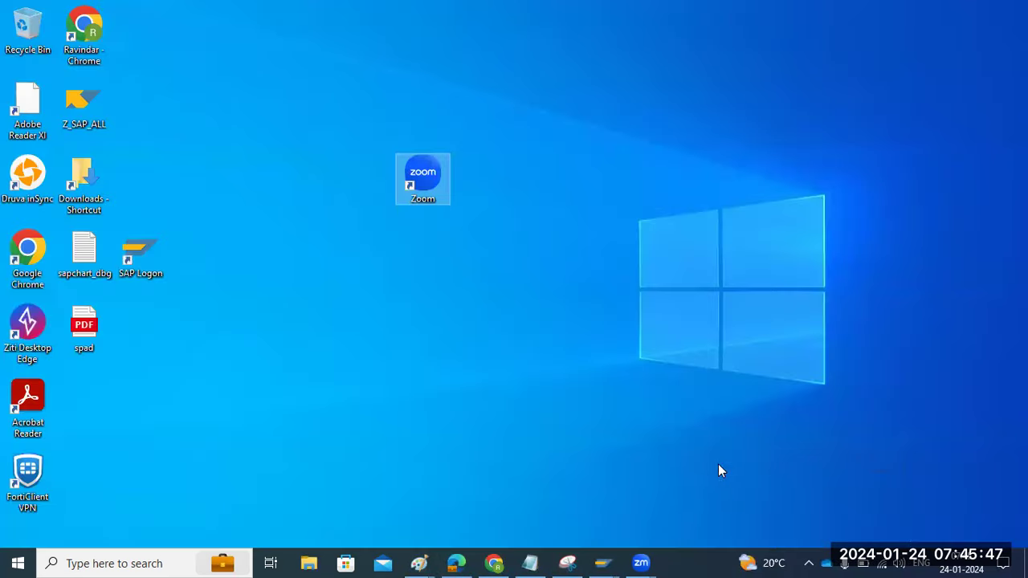
right_click(657, 560)
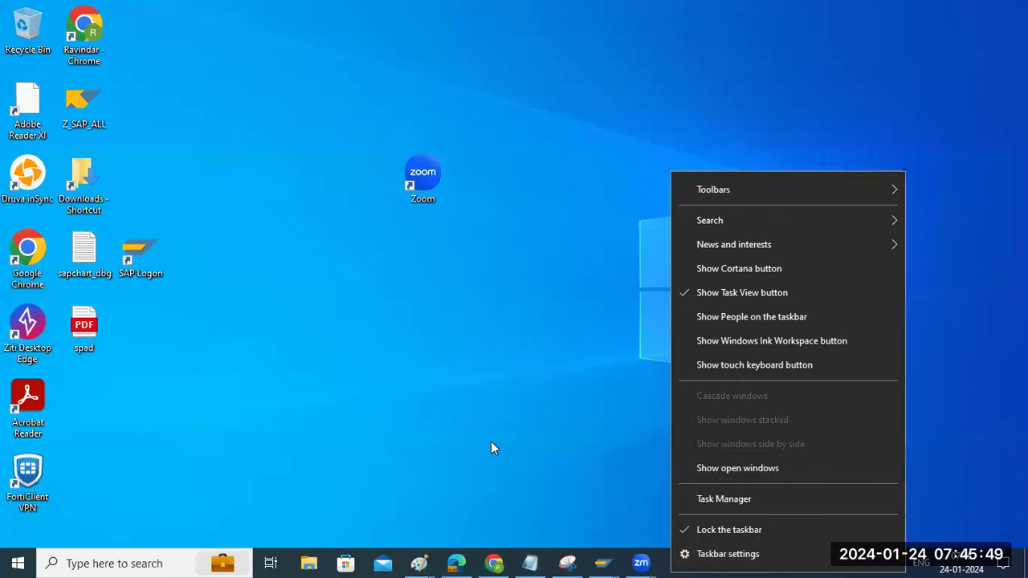
left_click(423, 178)
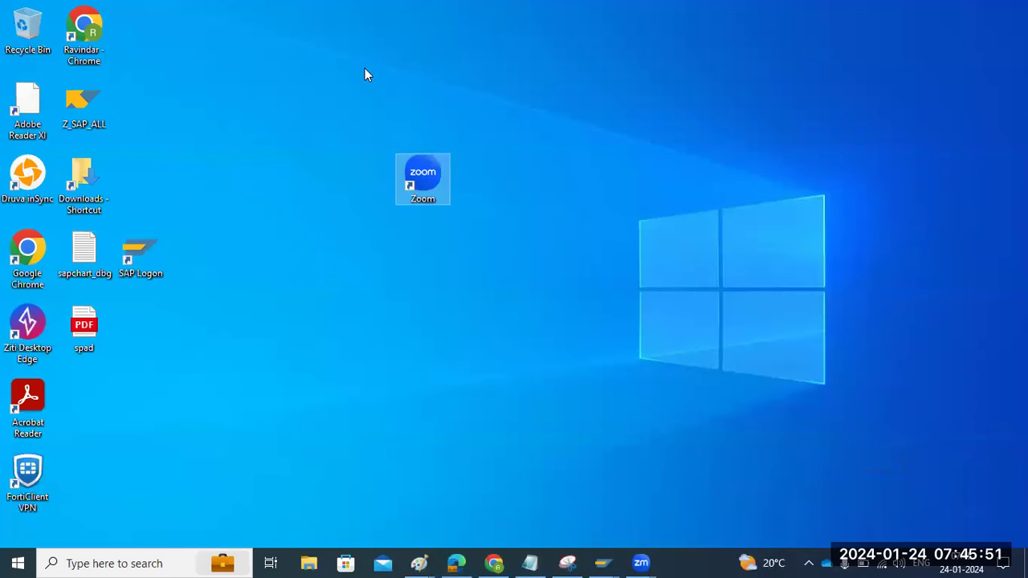